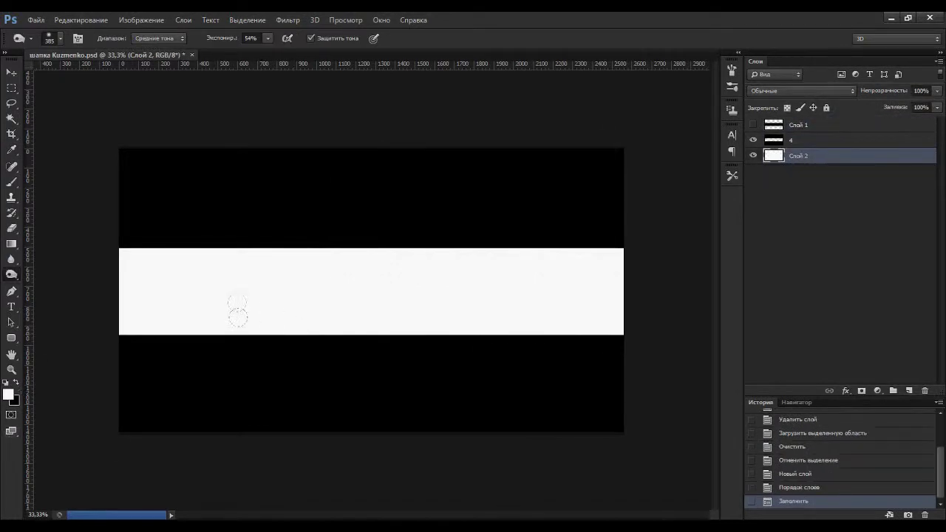
- Type the ЧАПАЛАХХИ lettering on the white band and select the whole line
click(11, 307)
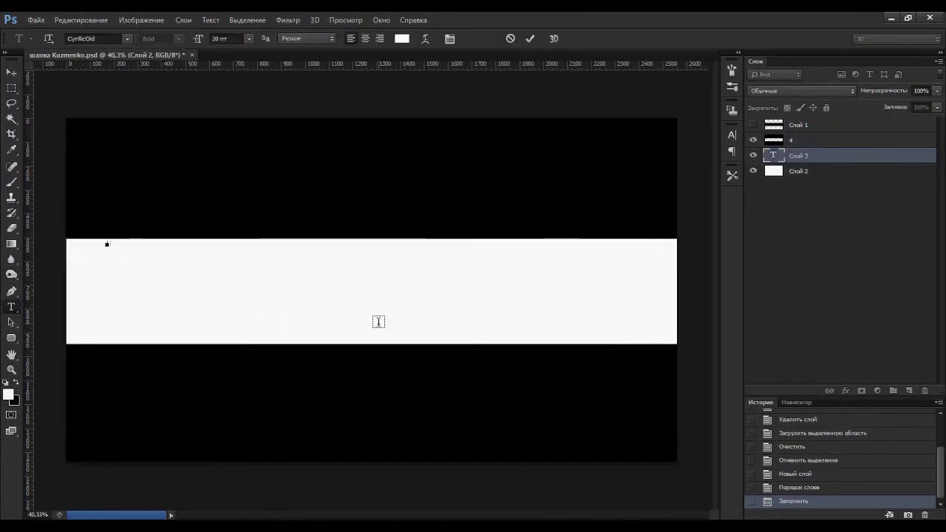
text(ЧАПАЛАХХИ)
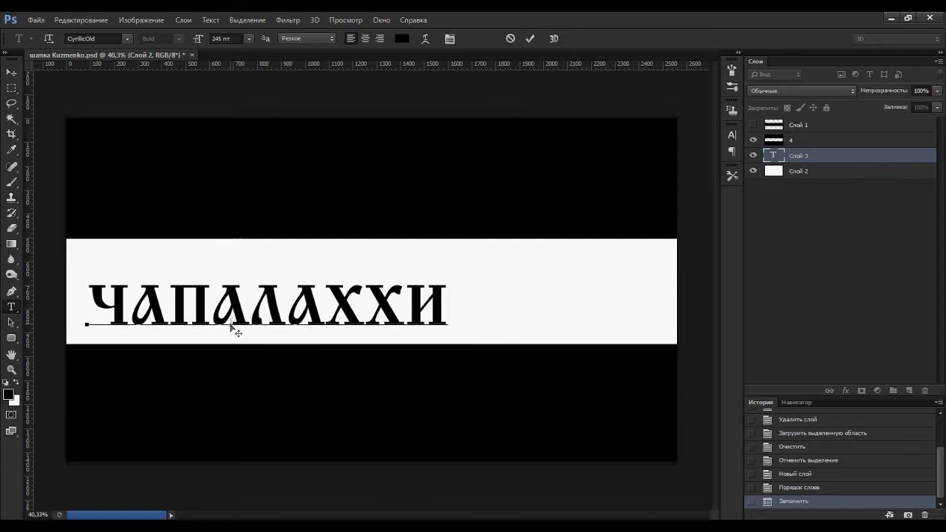
key(ctrl+a)
- Make the lettering Calibri Bold 340 pt, nudge it right, and delete the ХХ
scroll(222, 38, up, 5)
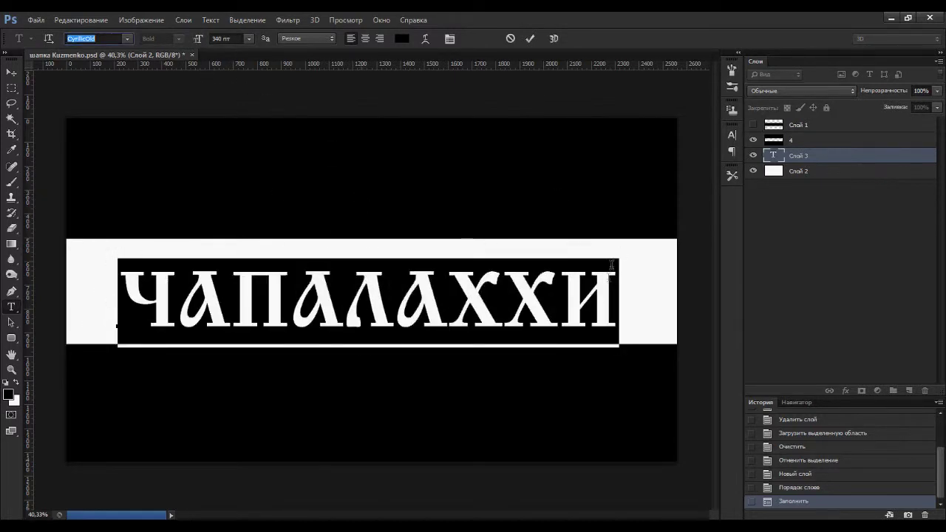
scroll(92, 40, down, 1)
scroll(91, 40, down, 1)
scroll(92, 40, down, 1)
scroll(92, 41, down, 1)
scroll(92, 41, down, 1)
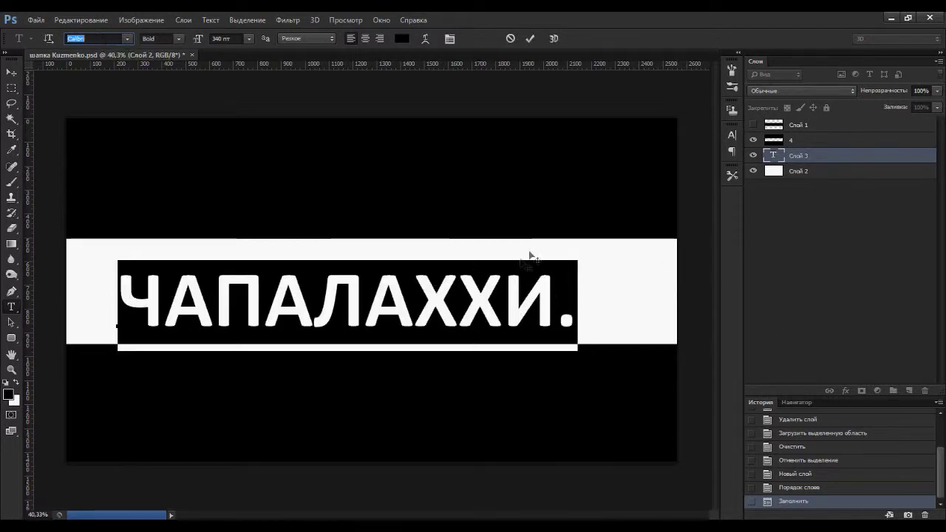
drag(584, 252, 605, 253)
key(BackSpace)
key(BackSpace)
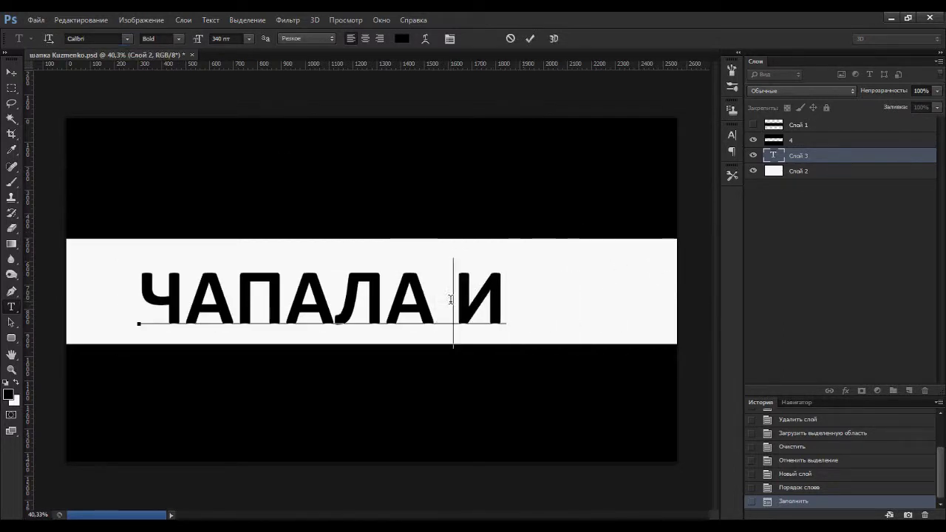
- Commit the lettering and create two separate Х text layers
click(539, 186)
click(407, 233)
text(Х)
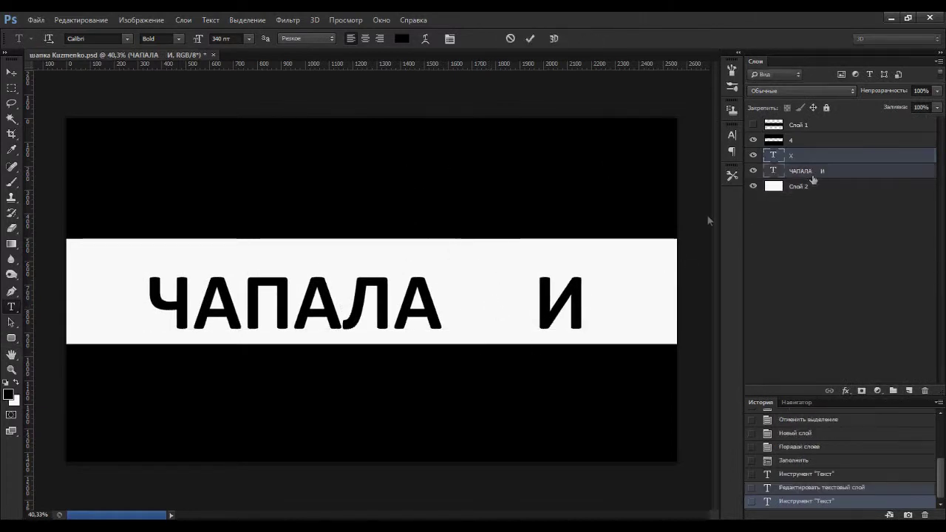
click(528, 271)
text(Х)
- Move the large Х into the gap after ЧАПАЛА and tilt it slightly
key(ctrl+t)
drag(435, 224, 483, 341)
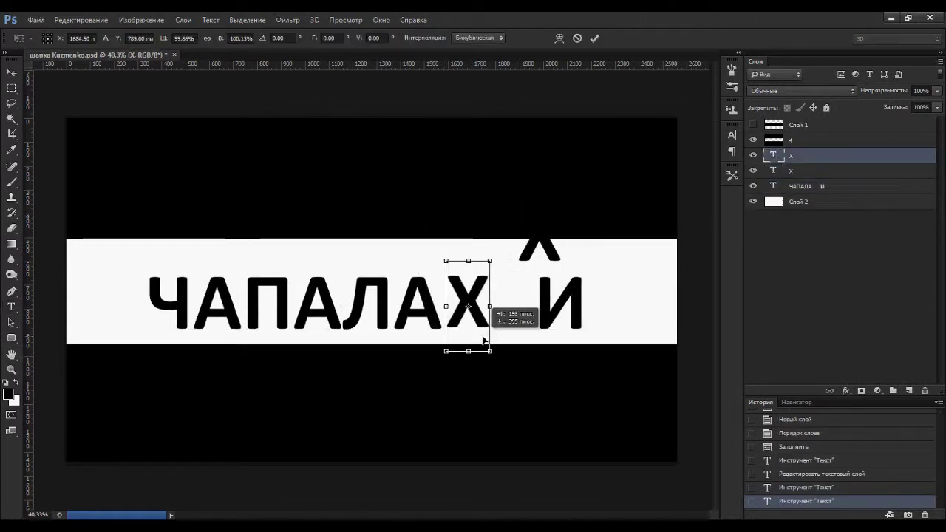
key(Return)
double_click(473, 303)
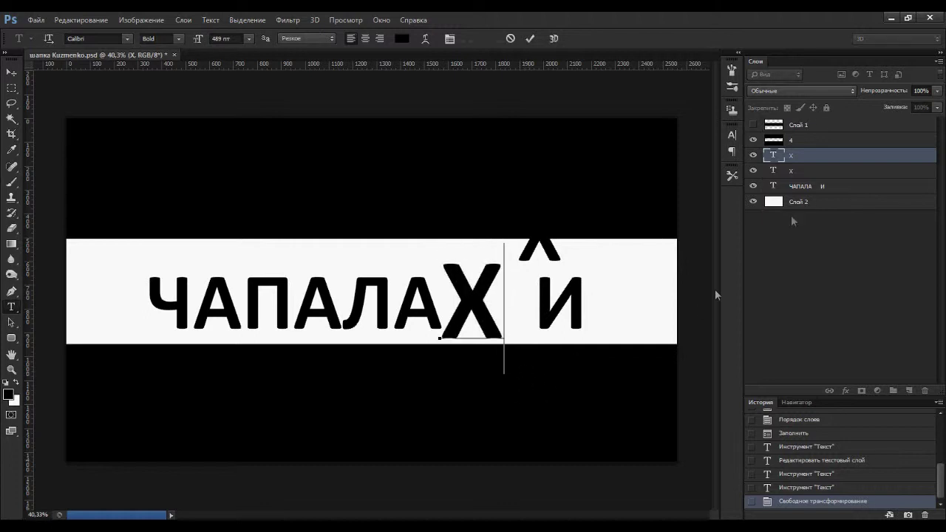
key(ctrl+t)
drag(518, 505, 529, 502)
key(Return)
- Slant the smaller х and place it beside the large Х
key(alt+bracketleft)
key(ctrl+t)
drag(545, 250, 519, 332)
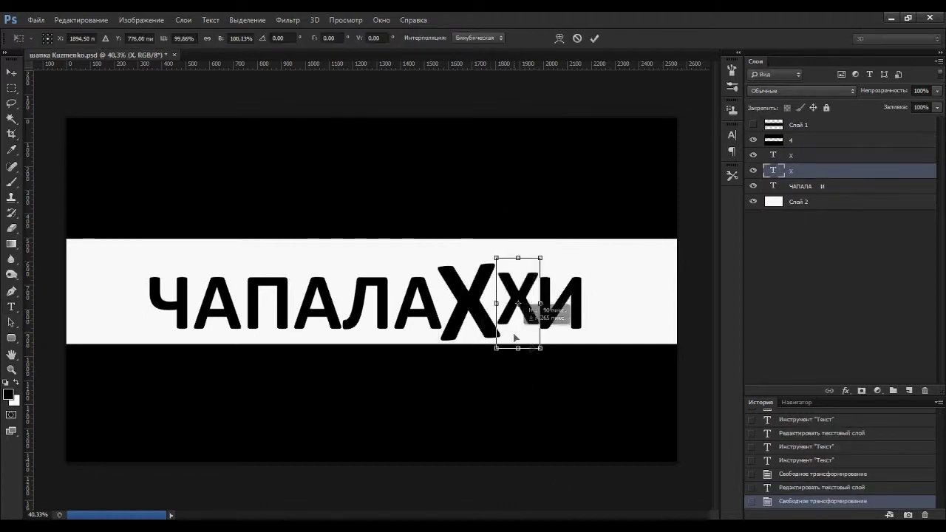
scroll(520, 318, up, 3)
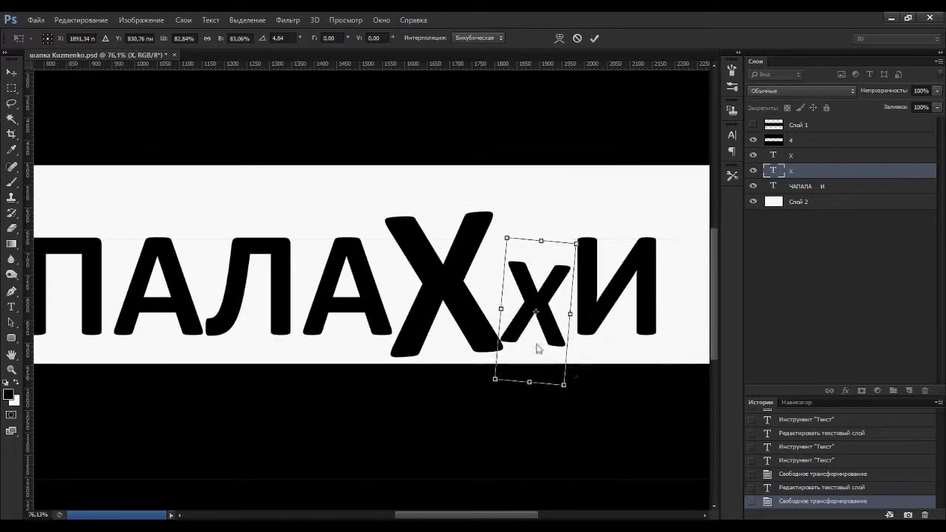
key(Return)
- Check the character settings of both Х text layers
double_click(773, 155)
click(732, 136)
double_click(774, 171)
click(732, 135)
key(Right)
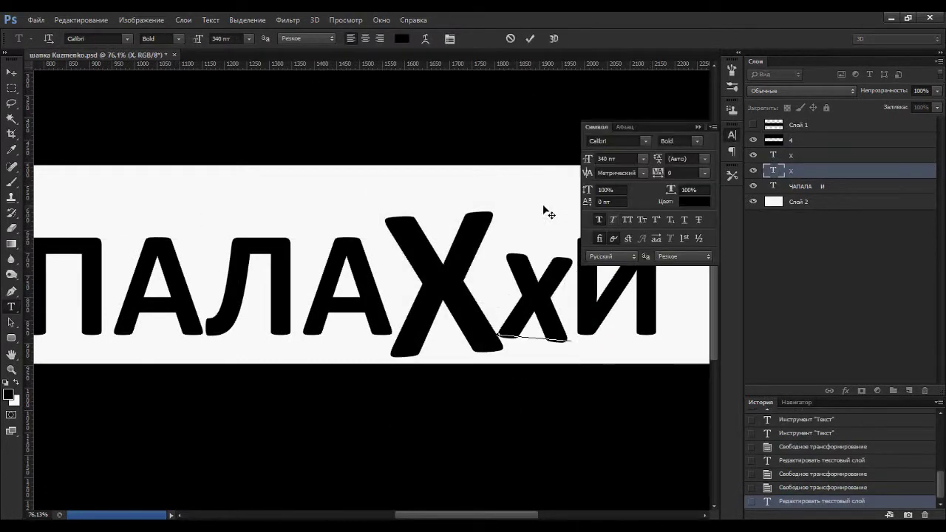
click(699, 127)
- Switch the marquee tool to the Elliptical Marquee
scroll(547, 303, up, 3)
right_click(15, 158)
right_click(12, 87)
click(74, 99)
- Draw an ellipse over the small х and fill it black on new layers
drag(433, 342, 510, 311)
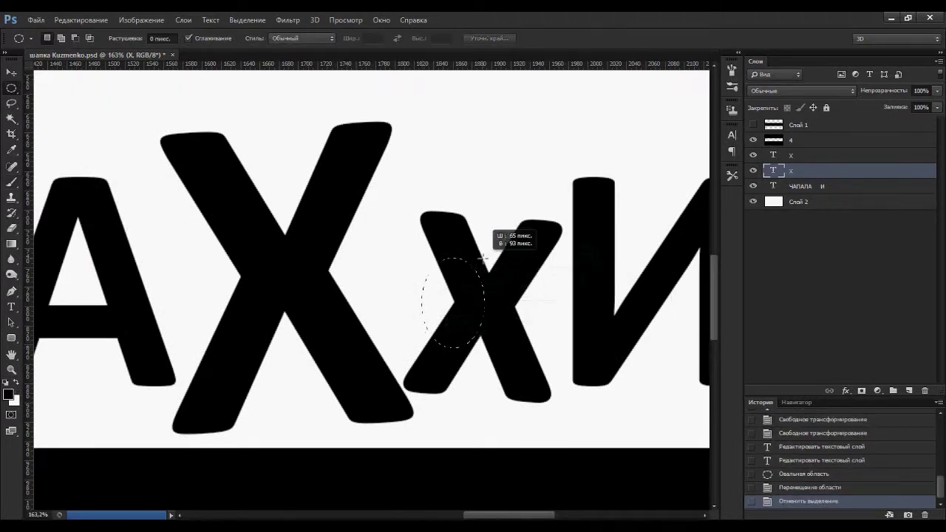
click(910, 390)
key(alt+BackSpace)
key(ctrl+d)
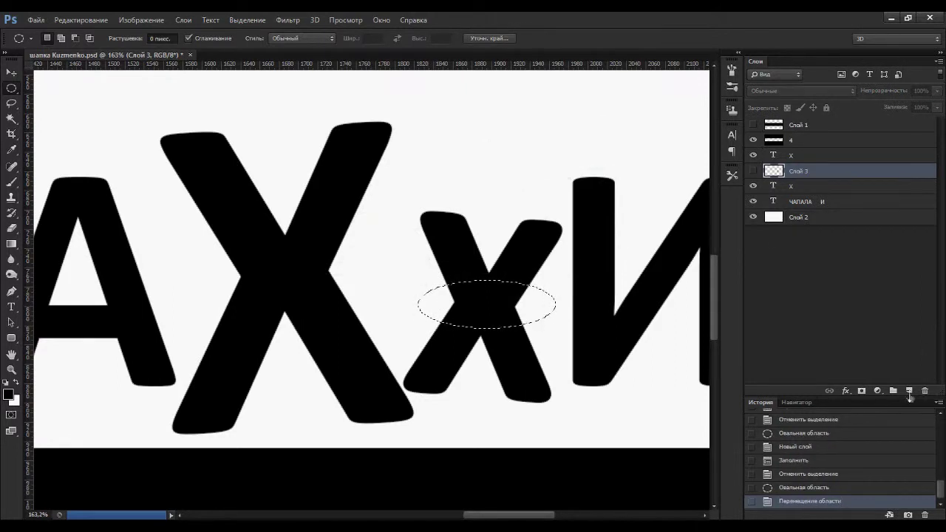
click(909, 390)
key(alt+BackSpace)
key(ctrl+d)
- Rotate and reshape the black ellipse into a round blob, then view the whole banner
scroll(414, 332, up, 1)
key(ctrl+t)
drag(403, 433, 394, 437)
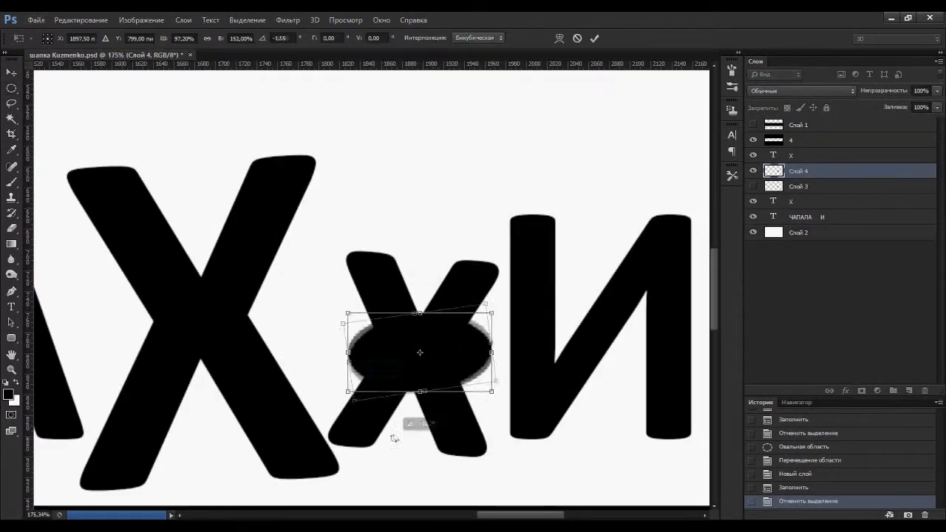
drag(491, 353, 469, 363)
key(Return)
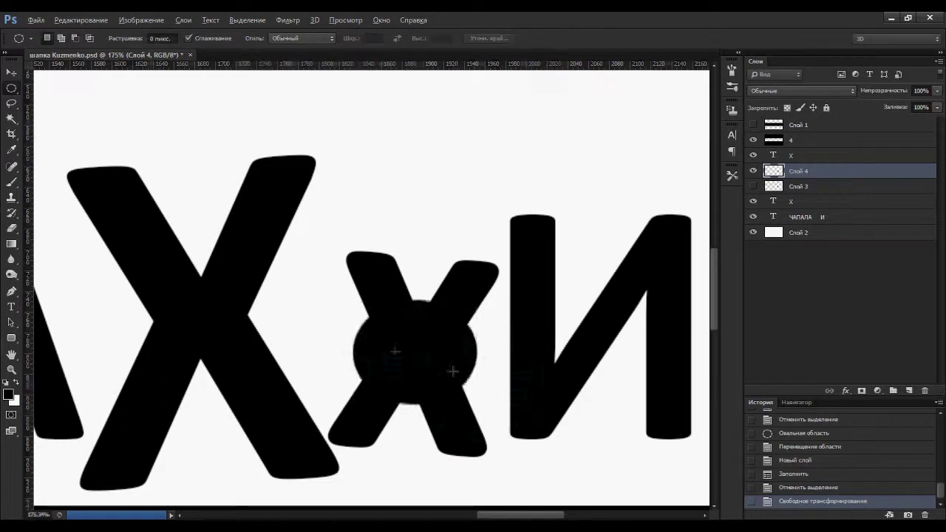
key(ctrl+0)
scroll(443, 333, up, 2)
scroll(443, 332, up, 1)
scroll(444, 333, up, 1)
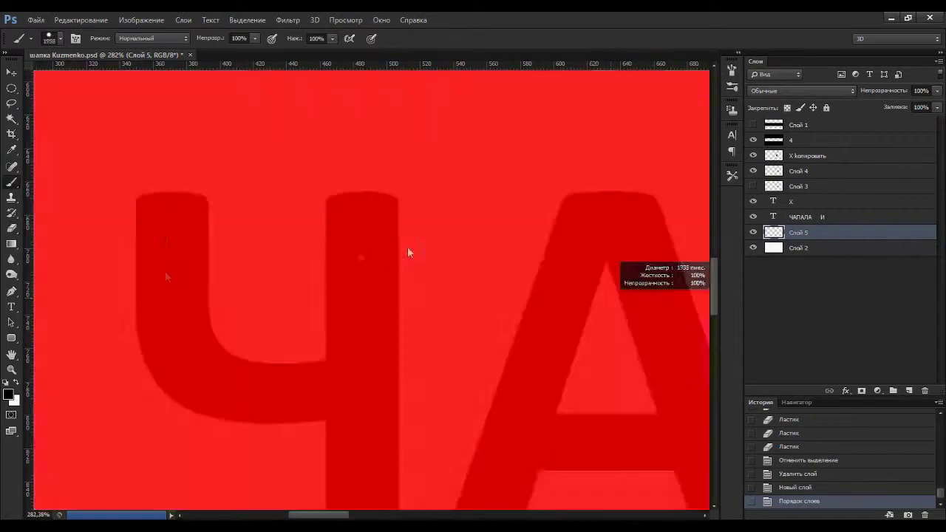
- Reduce the eraser brush size to 51 px
drag(407, 253, 261, 261)
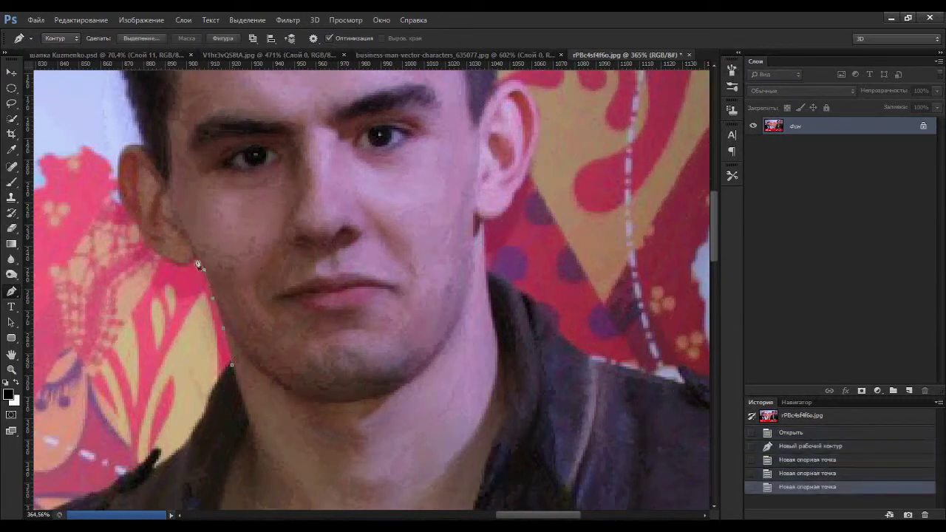
- Trace the pen path around the hair, crown, ear and jaw, then make it a selection
drag(146, 151, 257, 287)
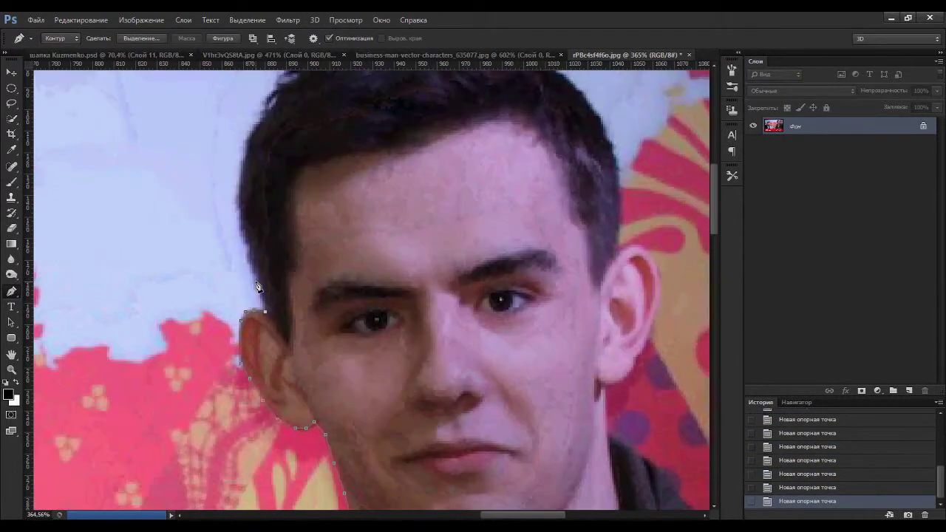
mouse_move(294, 81)
mouse_down()
mouse_move(336, 364)
mouse_move(316, 366)
mouse_up()
drag(267, 443, 295, 377)
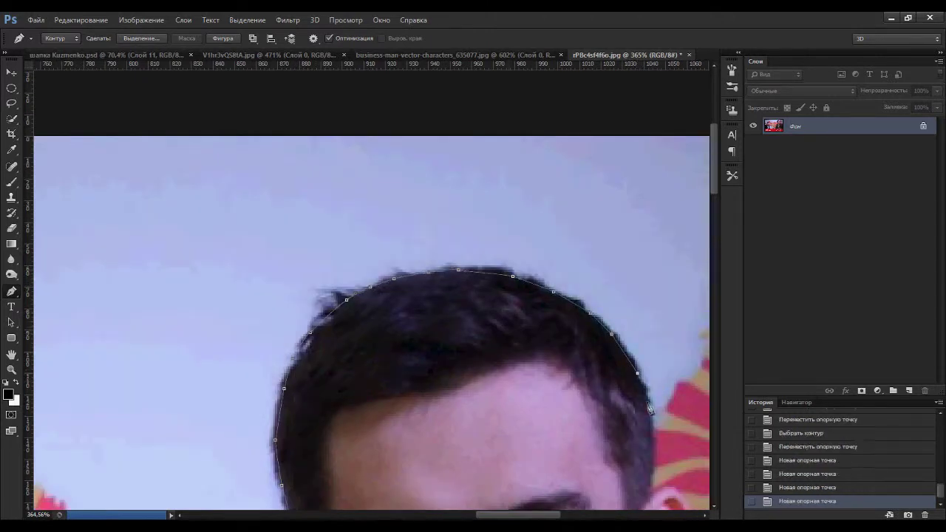
click(651, 490)
drag(651, 490, 618, 318)
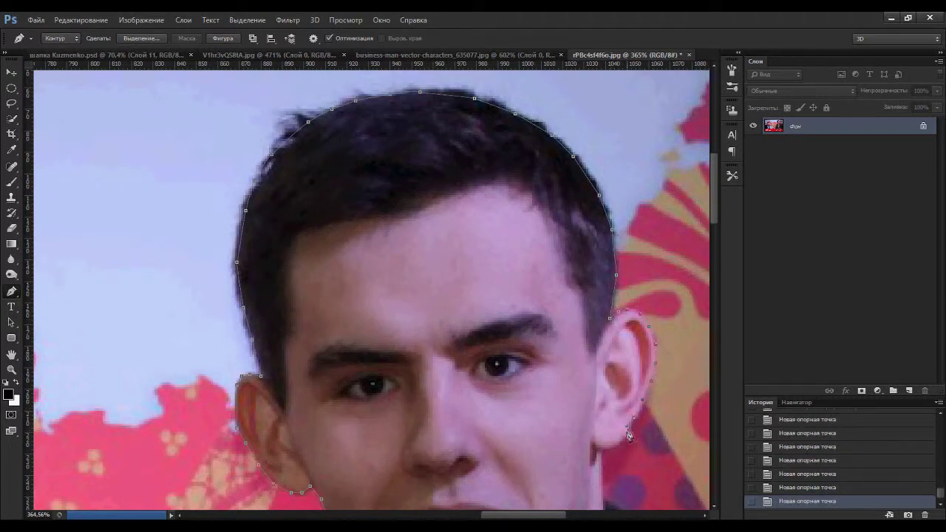
mouse_move(630, 426)
mouse_down()
mouse_move(628, 439)
mouse_move(559, 248)
mouse_up()
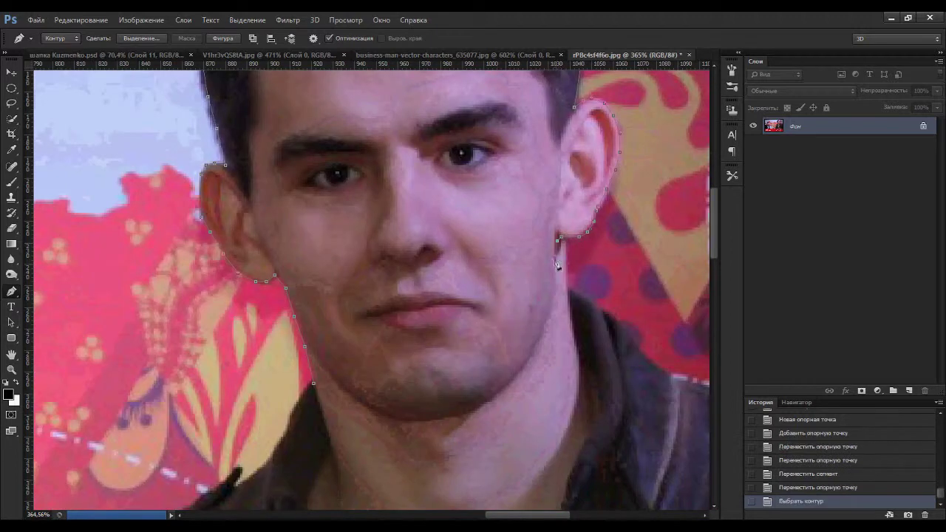
click(503, 383)
click(467, 402)
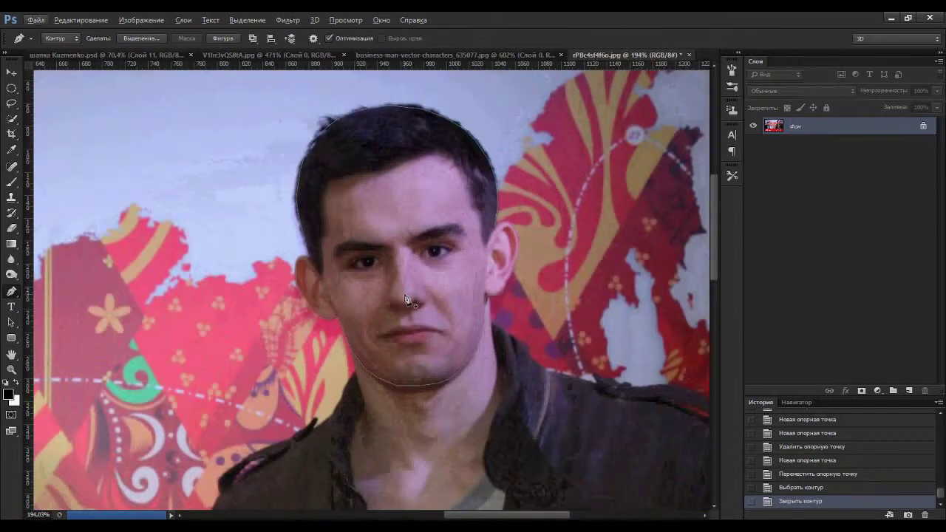
right_click(417, 307)
click(488, 80)
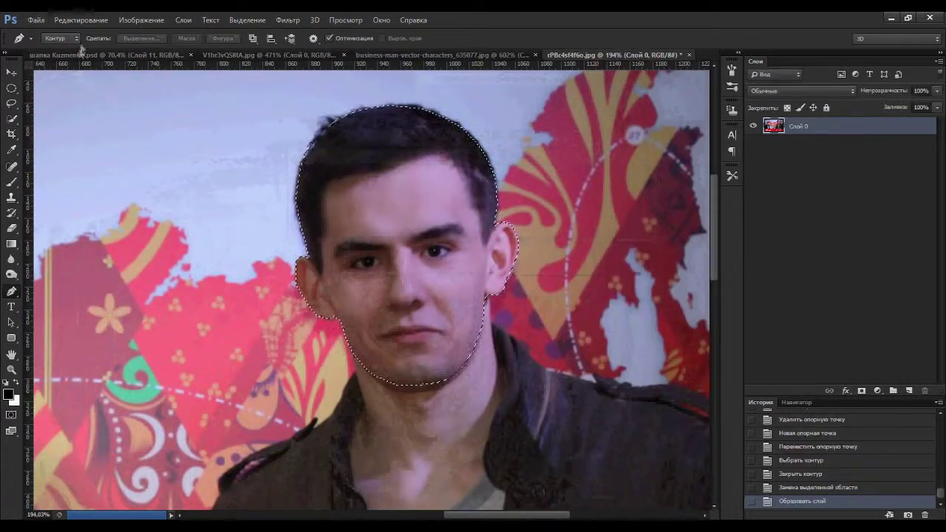
- Scale the pasted face to about 118% above the large Х and hide the Х copy layer
key(Return)
key(ctrl+t)
drag(471, 293, 480, 303)
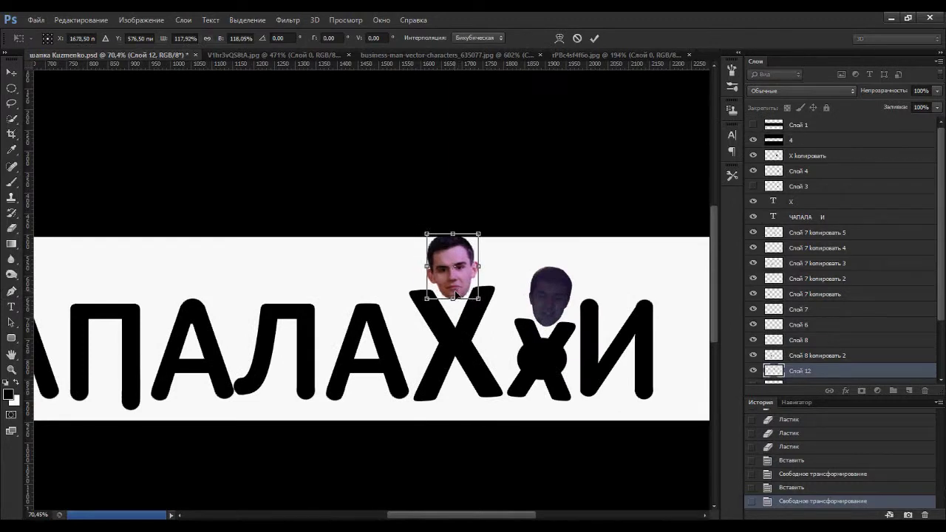
right_click(459, 297)
key(Return)
key(p)
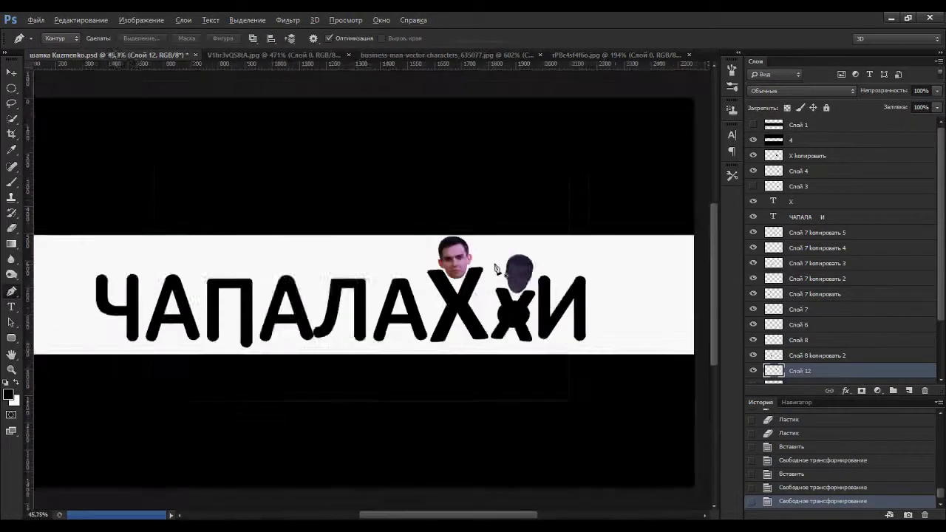
key(Escape)
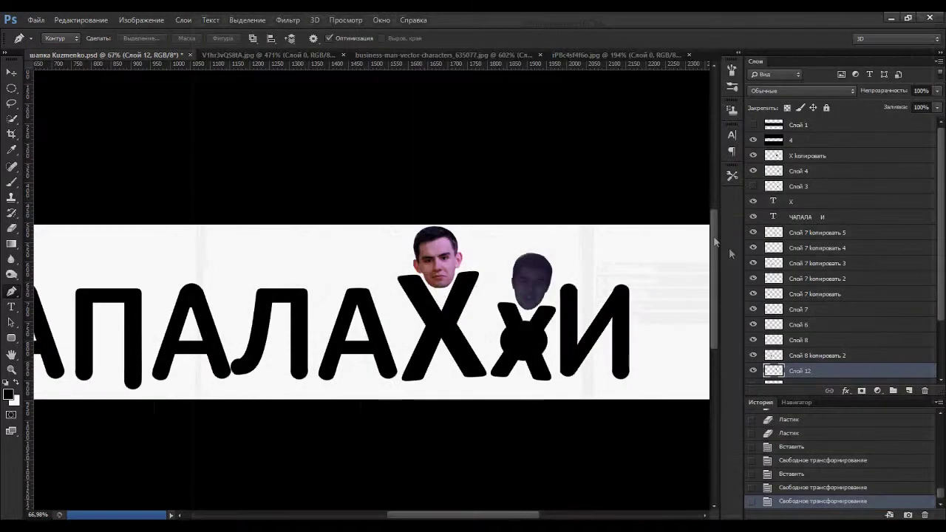
click(753, 156)
scroll(761, 318, down, 3)
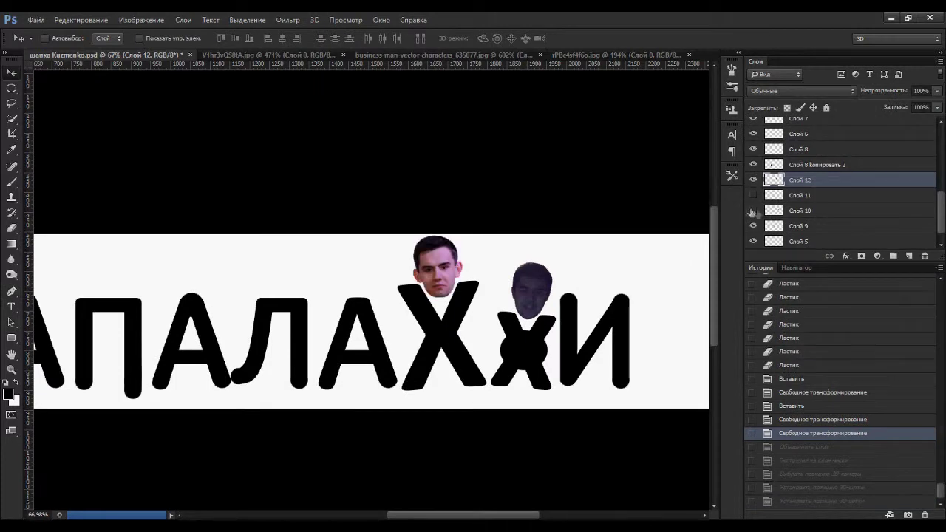
- Delete Слой 11 and apply Brightness/Contrast twice to the faces, brightness 64
click(777, 196)
key(Delete)
click(141, 20)
click(348, 46)
drag(711, 130, 737, 136)
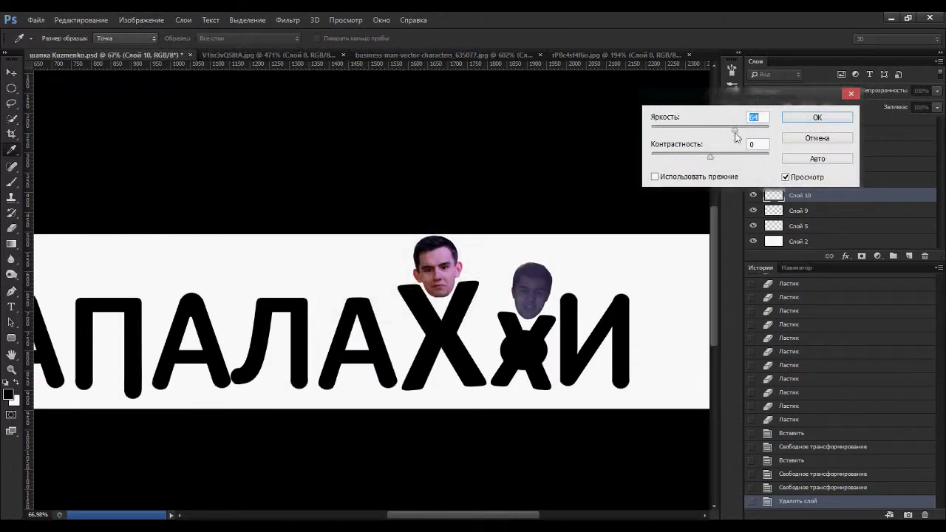
click(807, 122)
click(141, 20)
click(348, 45)
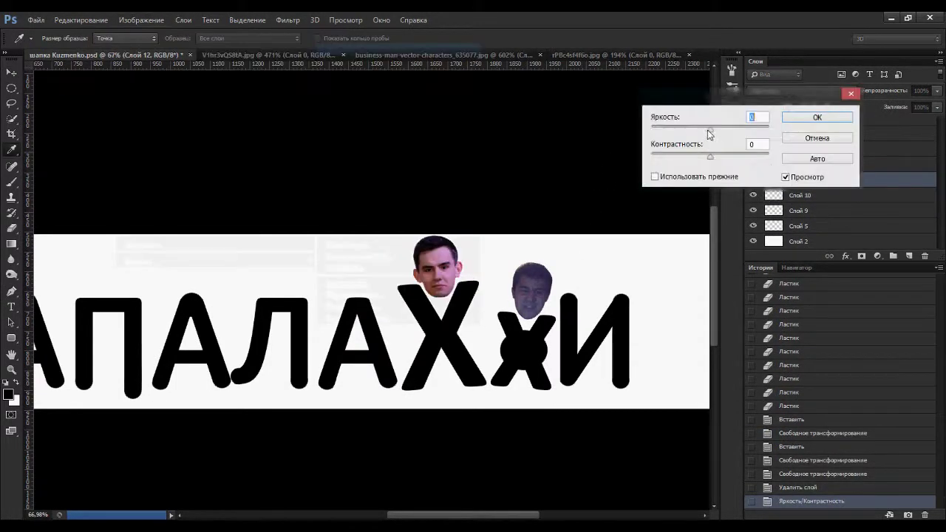
key(Return)
- Apply the Film Grain filter from the Filter Gallery to the face
click(288, 20)
click(310, 66)
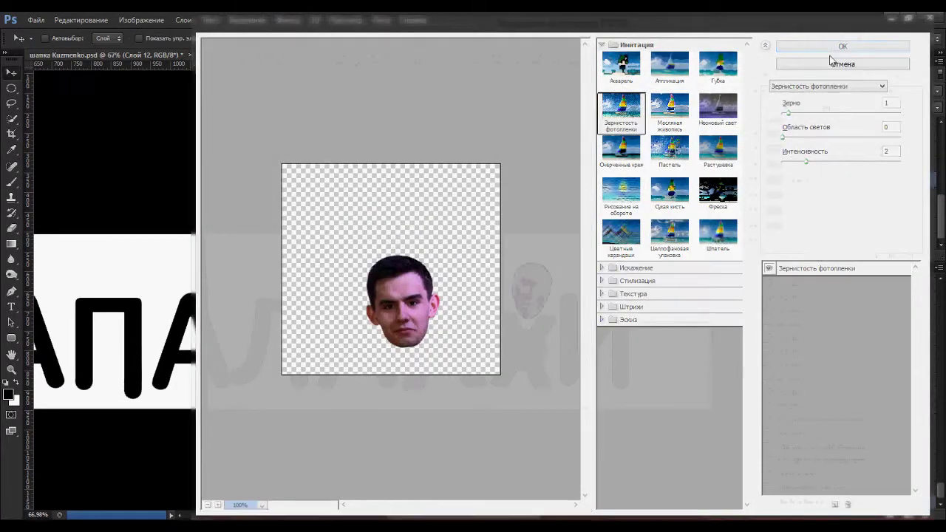
click(843, 44)
click(799, 195)
- Lower the saturation with Hue/Saturation, working on the Blues channel
click(141, 20)
click(384, 114)
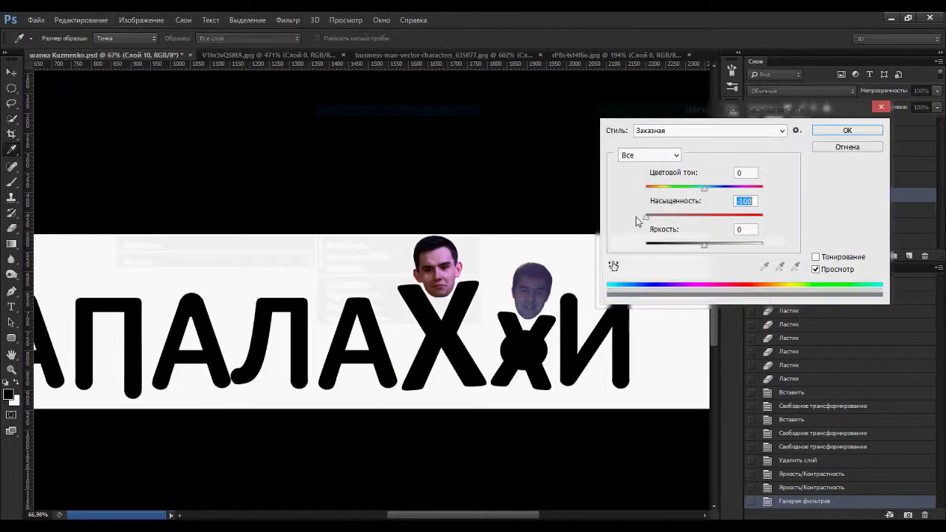
click(651, 155)
click(685, 212)
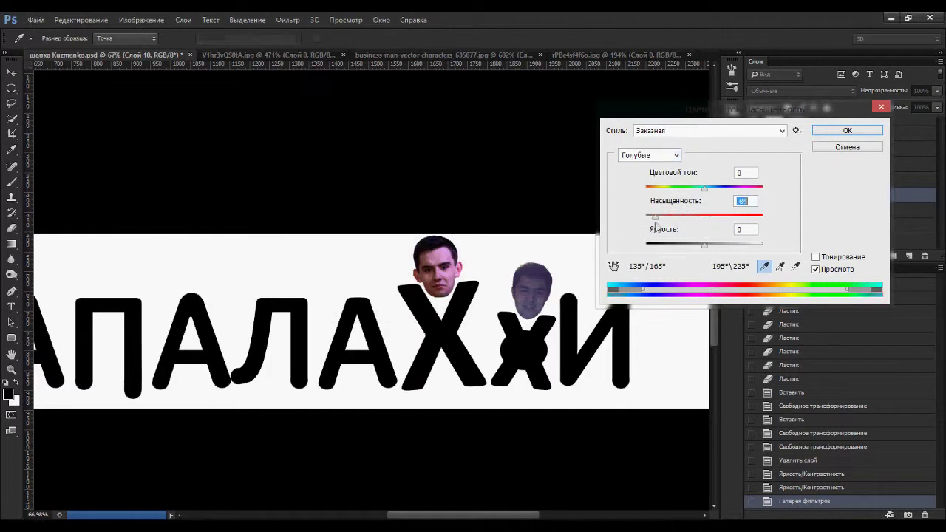
key(Return)
scroll(507, 211, down, 2)
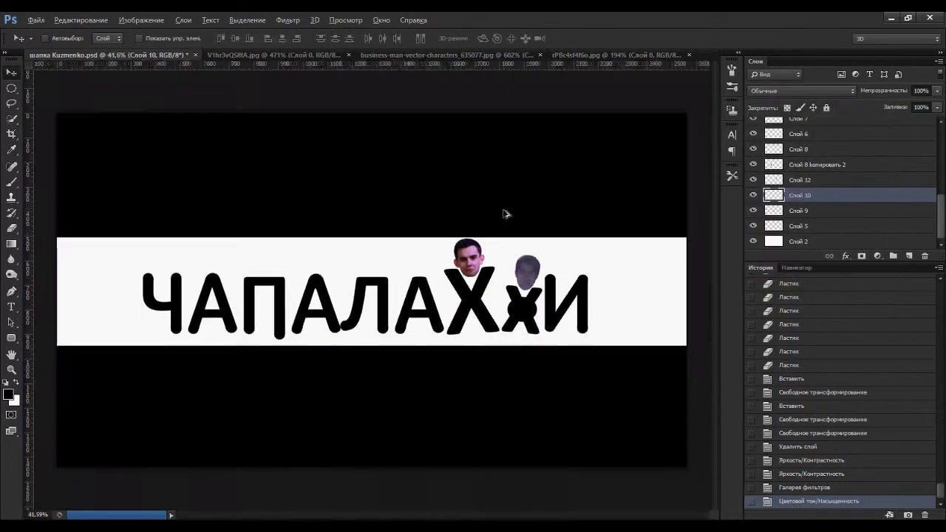
scroll(520, 220, up, 3)
- Revert history to the second brightness change and merge the X letter layers
click(827, 447)
click(826, 474)
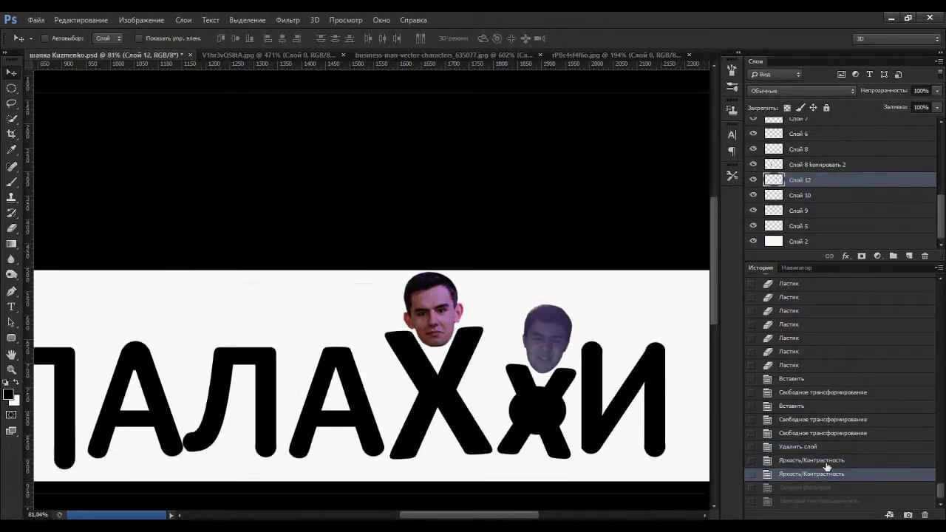
scroll(477, 258, down, 3)
scroll(477, 258, up, 3)
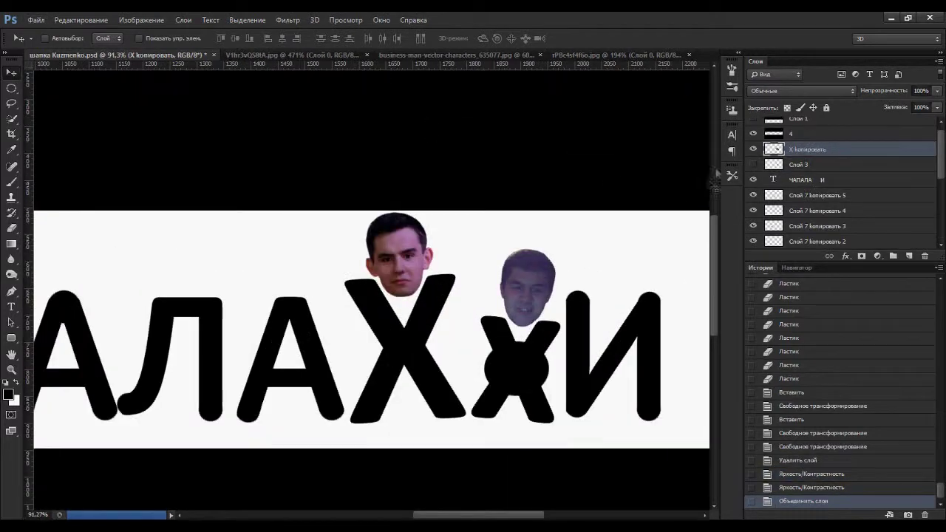
click(346, 20)
key(ctrl+e)
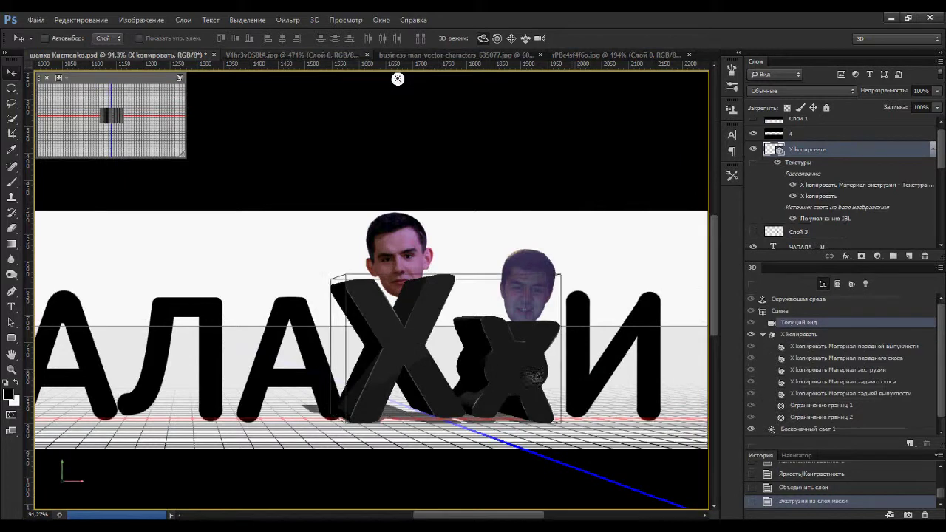
- Rotate the extruded 3D X letters around their vertical axis and move them into place
drag(560, 377, 506, 383)
click(813, 487)
drag(354, 342, 317, 334)
drag(490, 436, 503, 432)
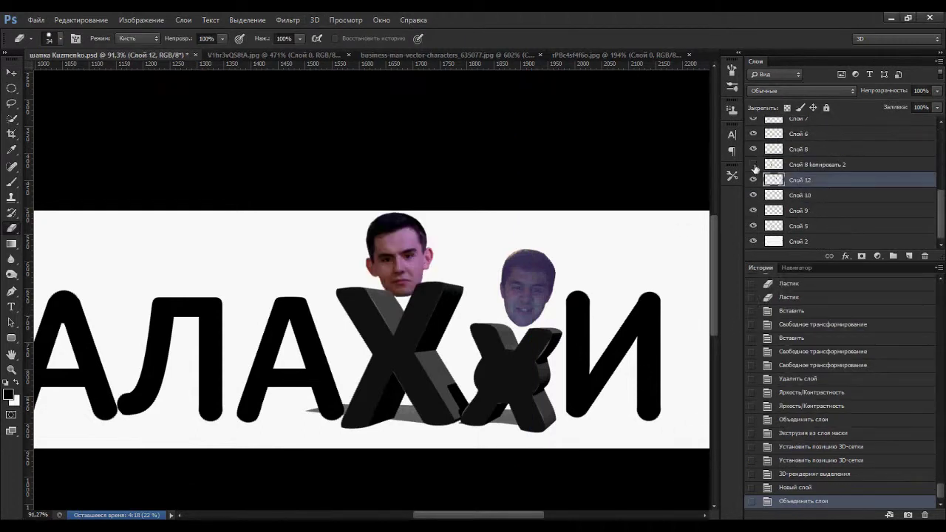
- Extrude the upper face layer into 3D, move it onto the big X, and render it
click(314, 20)
click(348, 77)
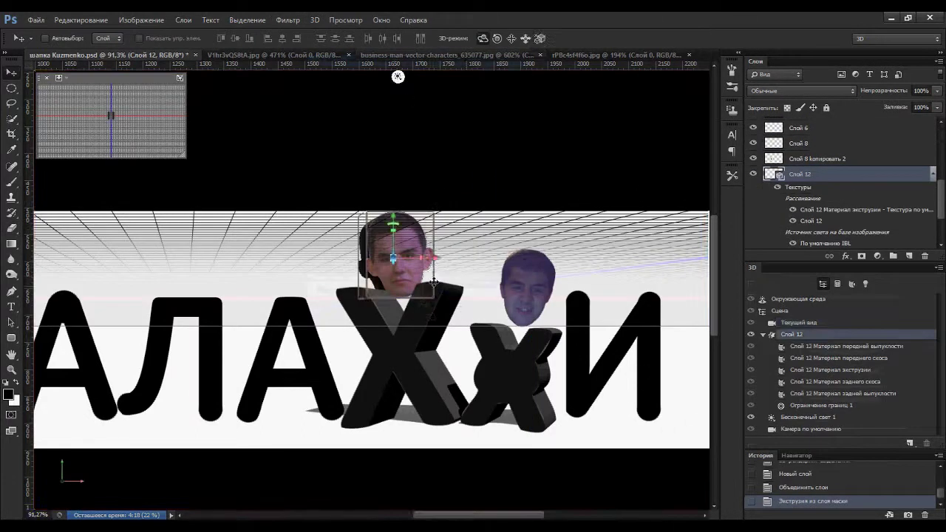
drag(435, 278, 408, 306)
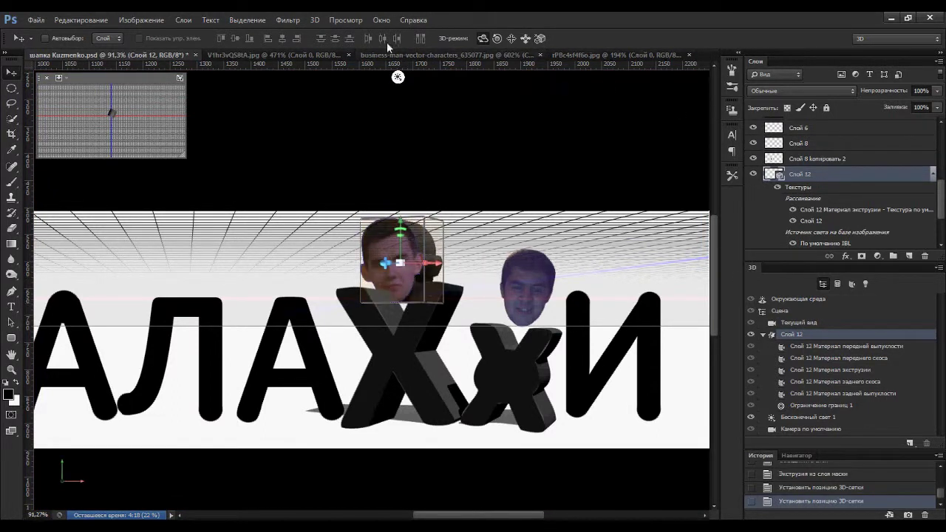
click(314, 20)
click(494, 268)
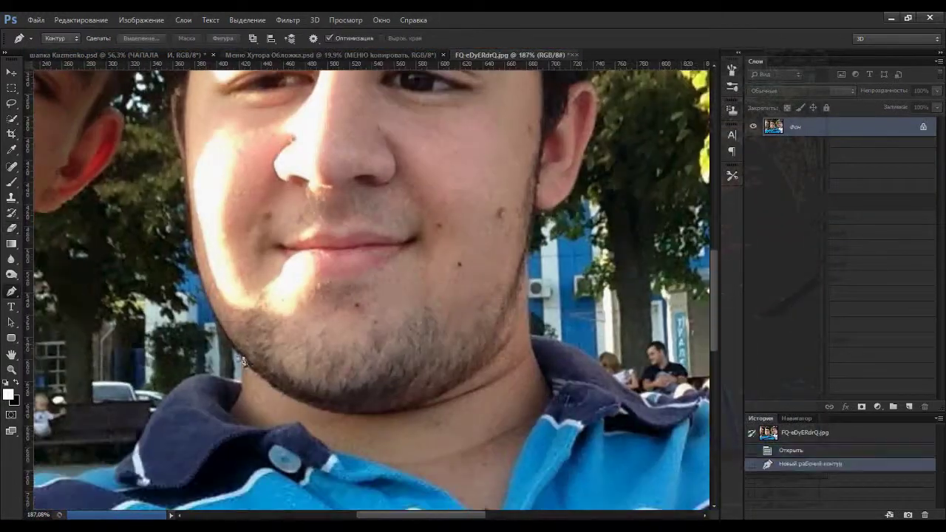
- Start the pen outline of the new face along the jaw and cheek
click(231, 344)
click(204, 287)
click(194, 249)
click(191, 208)
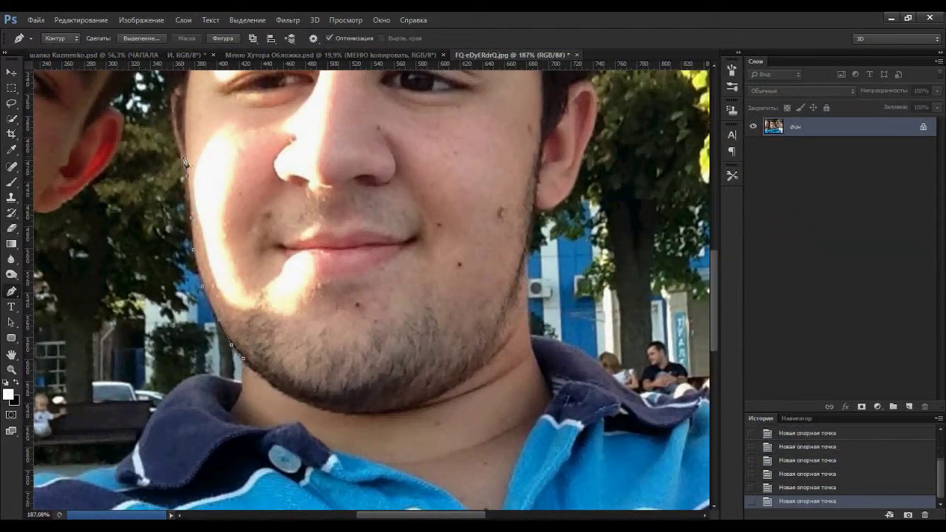
drag(171, 117, 227, 331)
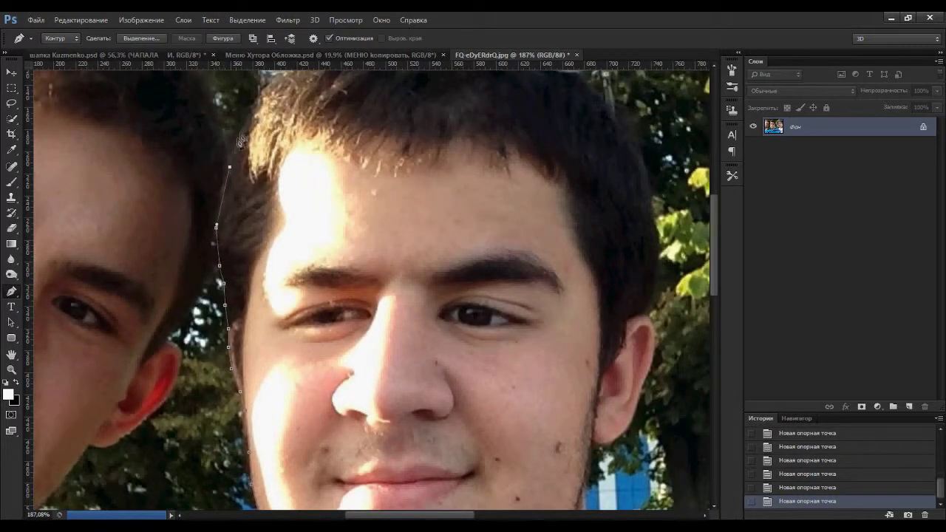
drag(241, 140, 275, 437)
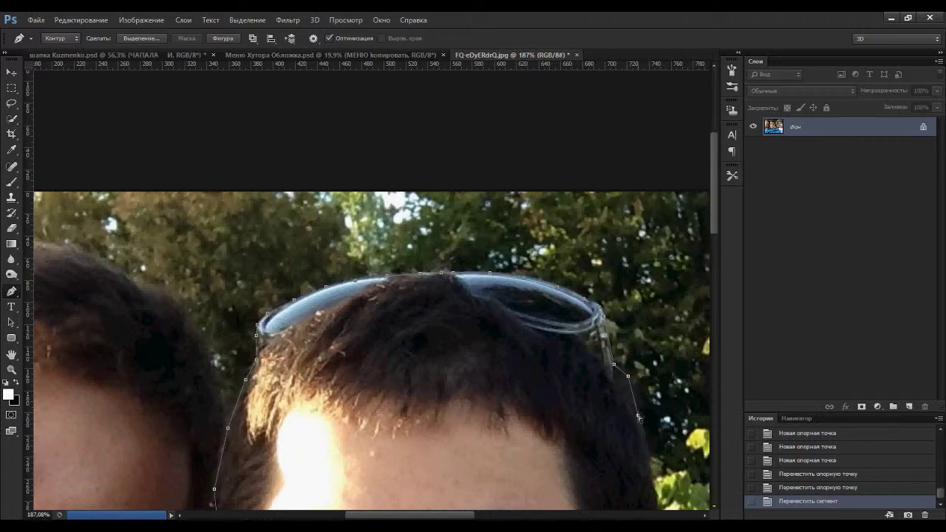
- Continue the face outline along the hair, ear and chin, and open its path options
click(648, 463)
click(609, 376)
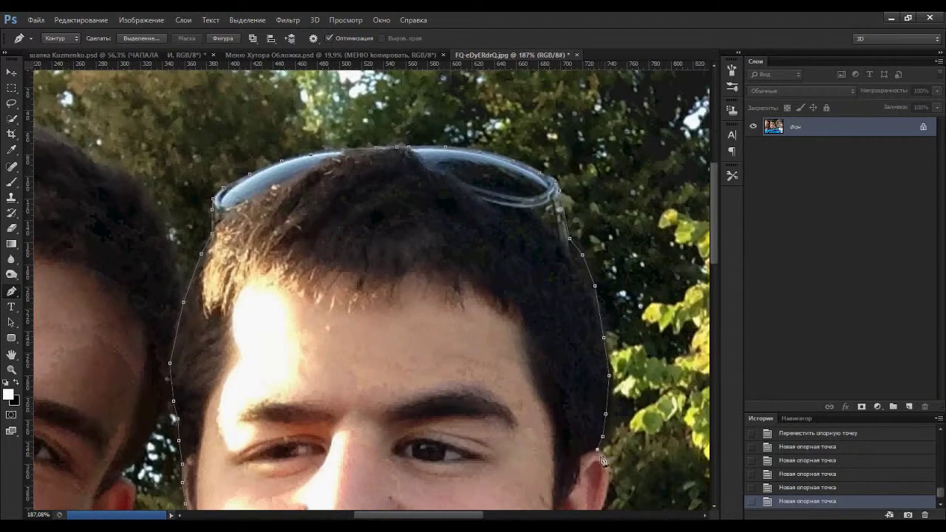
drag(611, 493, 653, 339)
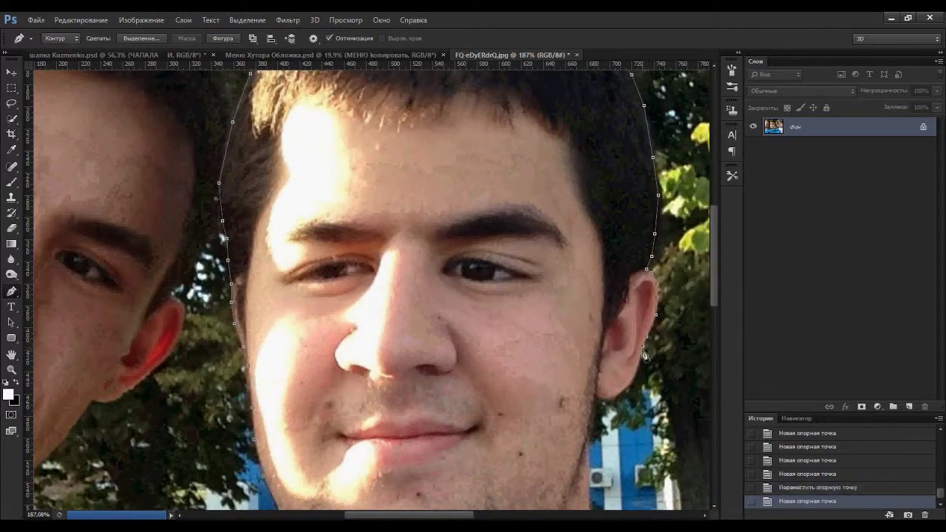
click(613, 400)
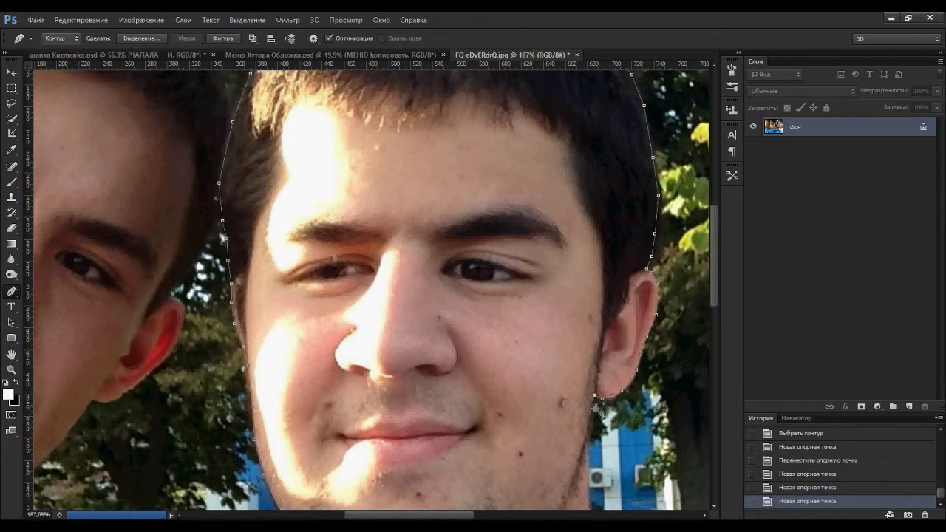
drag(597, 407, 634, 288)
click(621, 339)
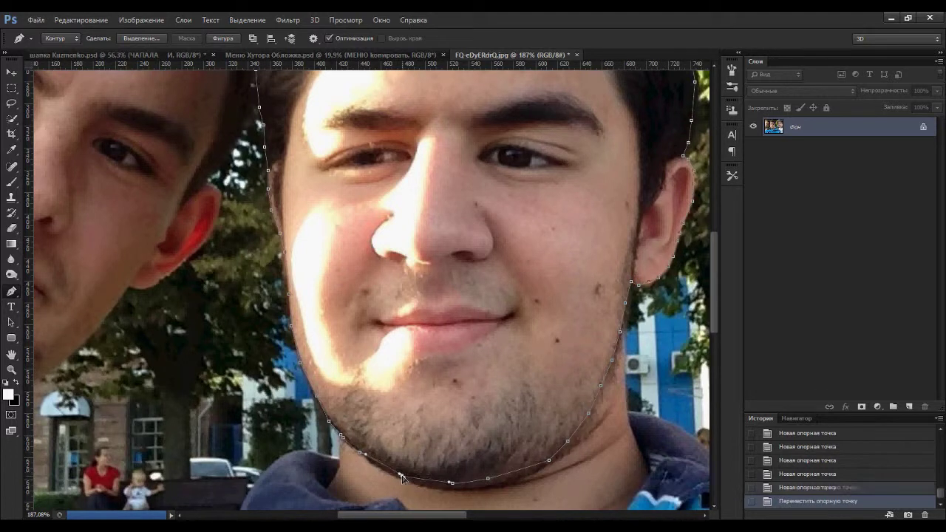
drag(403, 478, 403, 473)
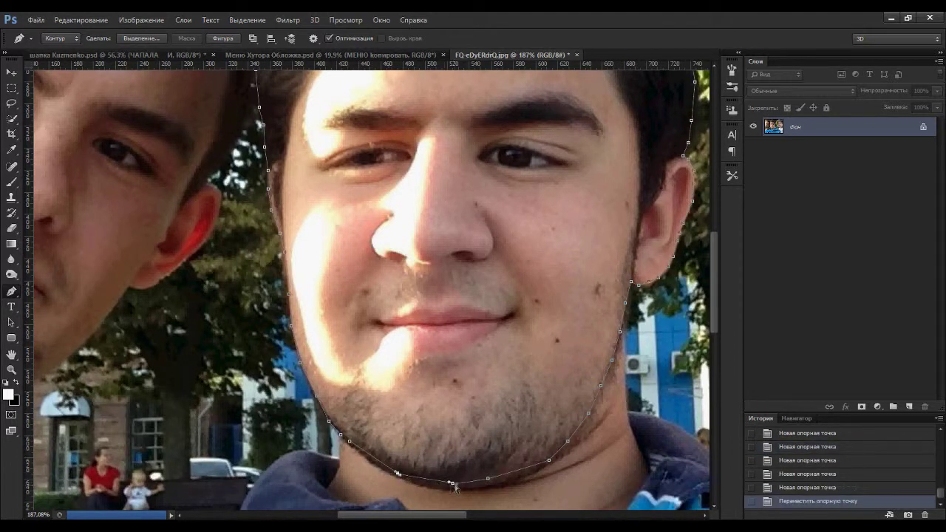
right_click(451, 111)
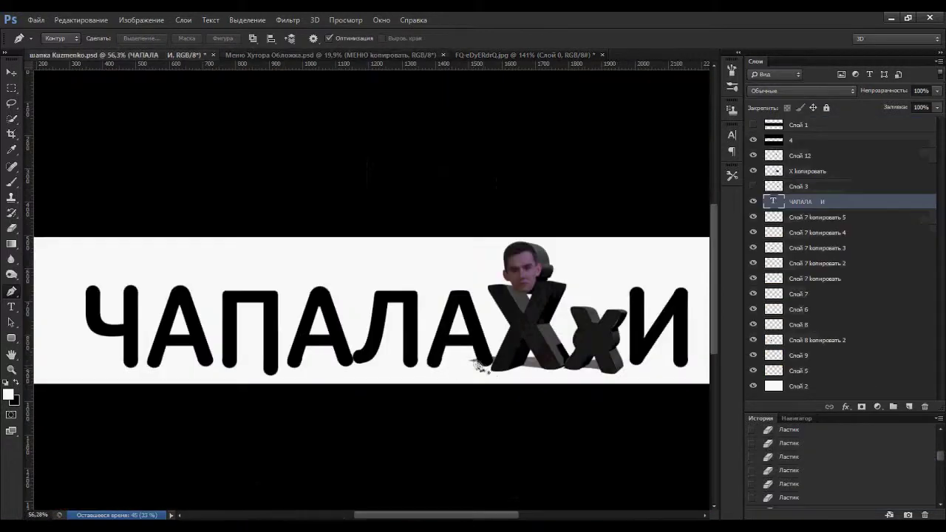
- Paste the face into the banner, shrink it to about a third, and move it toward the small х
key(ctrl+v)
key(ctrl+t)
drag(437, 401, 545, 310)
mouse_move(513, 279)
mouse_down()
mouse_move(611, 300)
mouse_move(575, 332)
mouse_up()
- Commit the face's transform, move it onto the small х and render its 3D extrusion
key(Return)
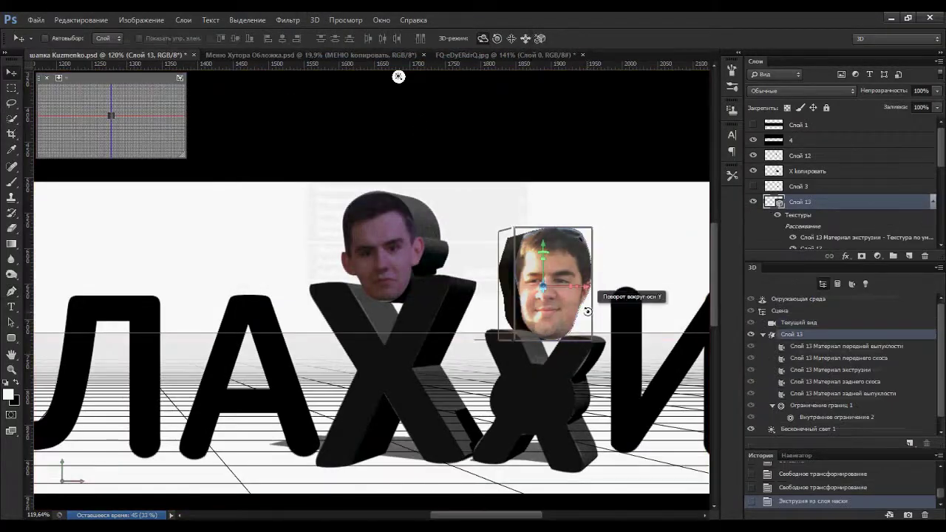
drag(588, 312, 573, 346)
click(314, 20)
click(348, 271)
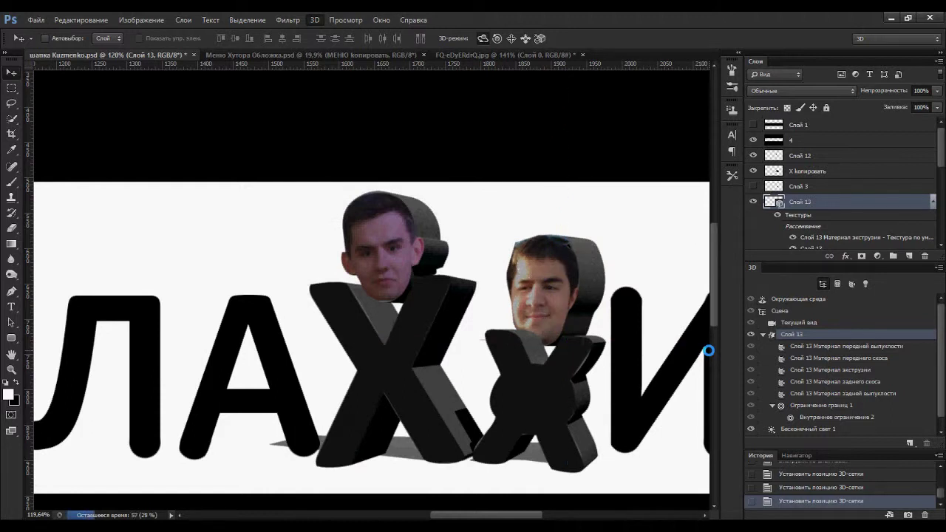
- Merge the rendered face into Слой 13 and move it above Слой 12
key(ctrl+e)
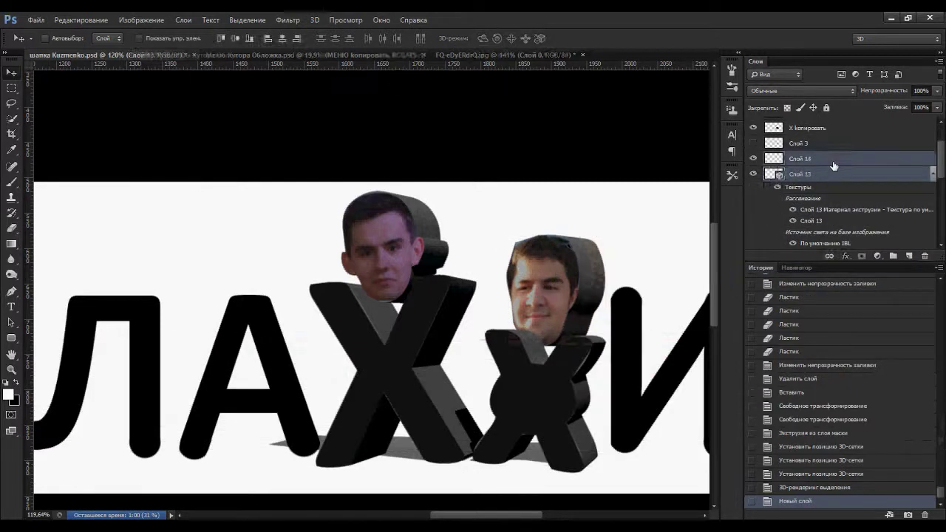
click(753, 158)
scroll(639, 281, up, 4)
scroll(843, 185, up, 1)
mouse_move(851, 171)
mouse_down()
mouse_move(862, 172)
mouse_move(862, 151)
mouse_up()
- Set the Eraser's brush size and erase stray parts around the second face
scroll(317, 392, down, 1)
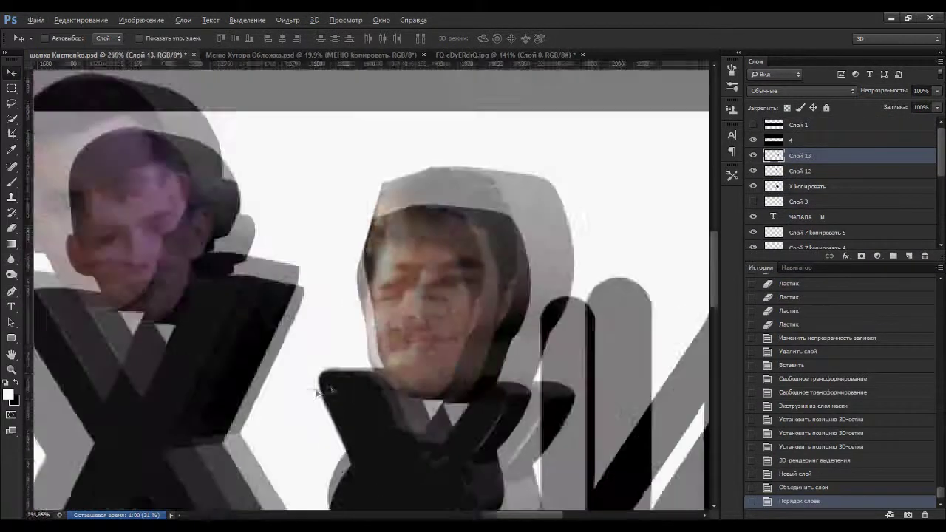
key(e)
scroll(317, 391, up, 3)
right_click(365, 389)
click(412, 392)
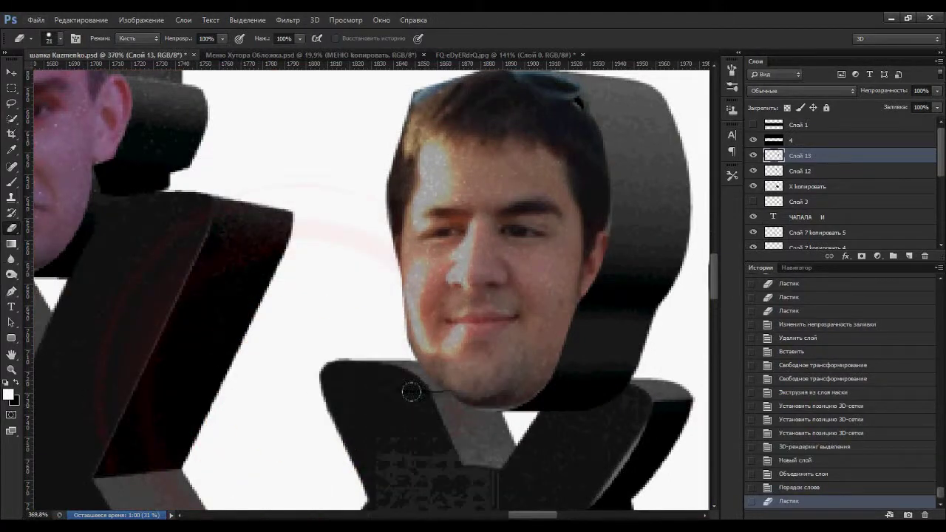
scroll(412, 391, up, 2)
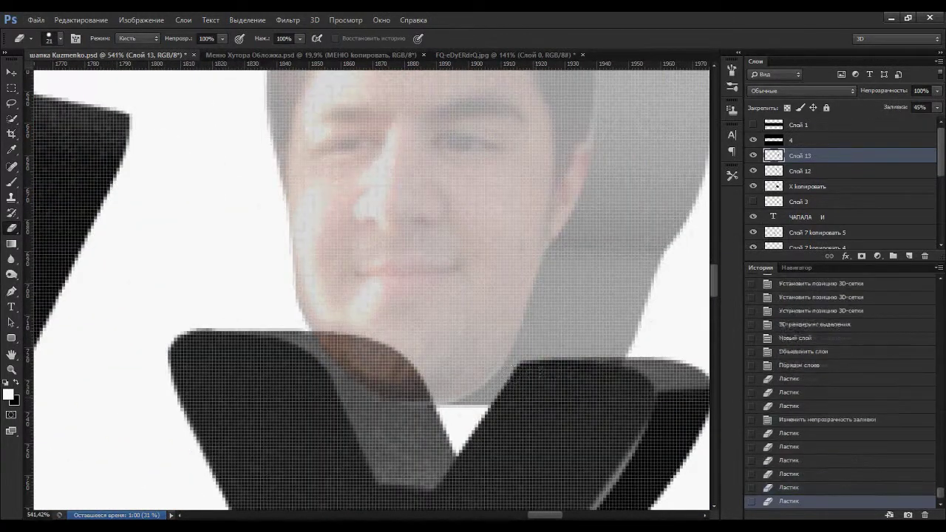
scroll(369, 289, down, 3)
scroll(370, 289, up, 3)
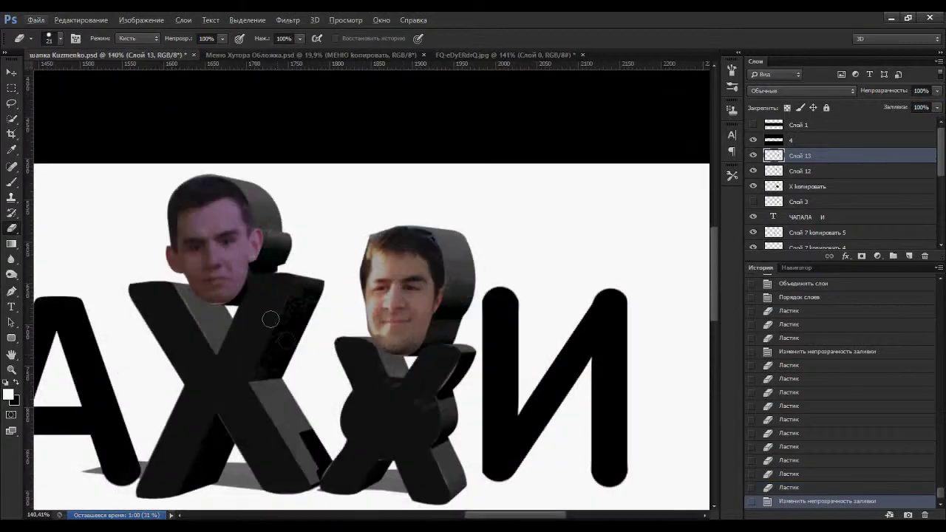
scroll(302, 286, up, 3)
- Erase the leftover edges, then merge the face layer down onto its X letter
click(476, 249)
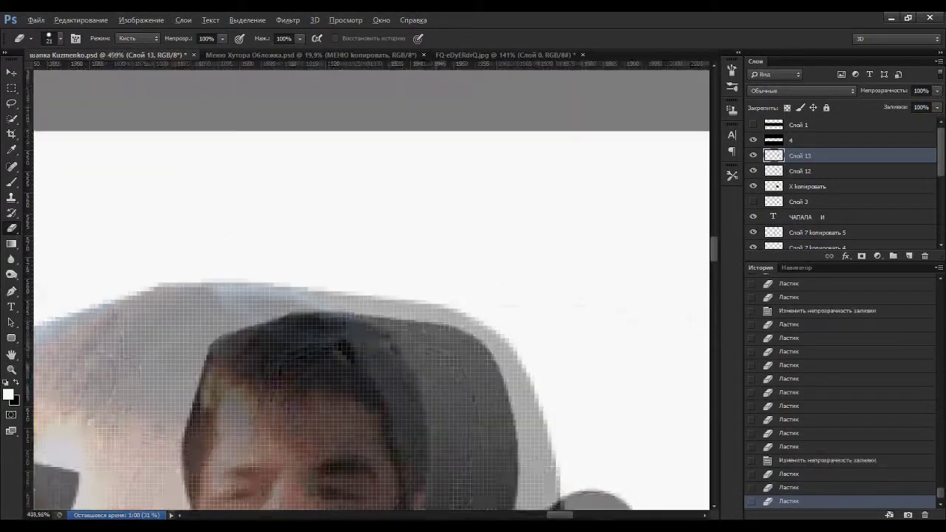
scroll(476, 250, up, 2)
scroll(419, 280, down, 1)
scroll(419, 280, down, 3)
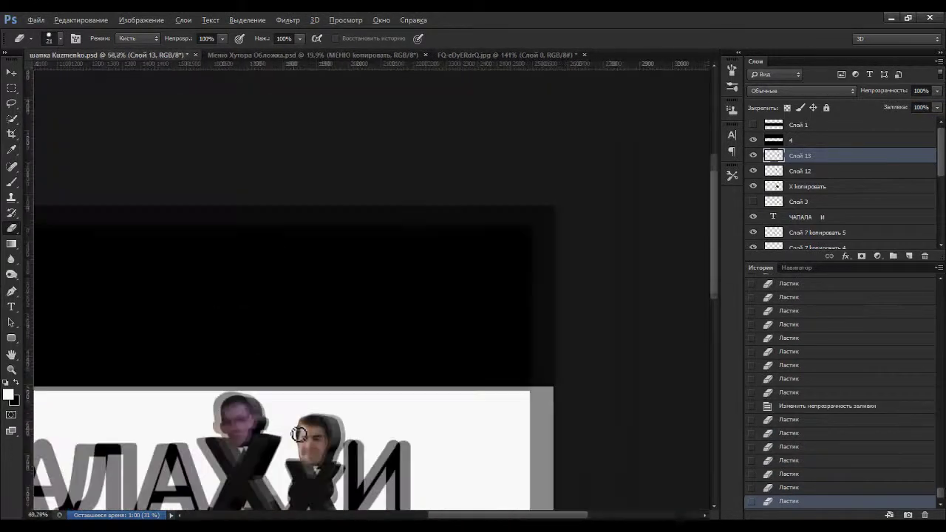
scroll(419, 280, down, 2)
click(753, 172)
key(ctrl+e)
click(141, 20)
- Adjust brightness and contrast, then scale the pattern to cover the whole banner
click(214, 42)
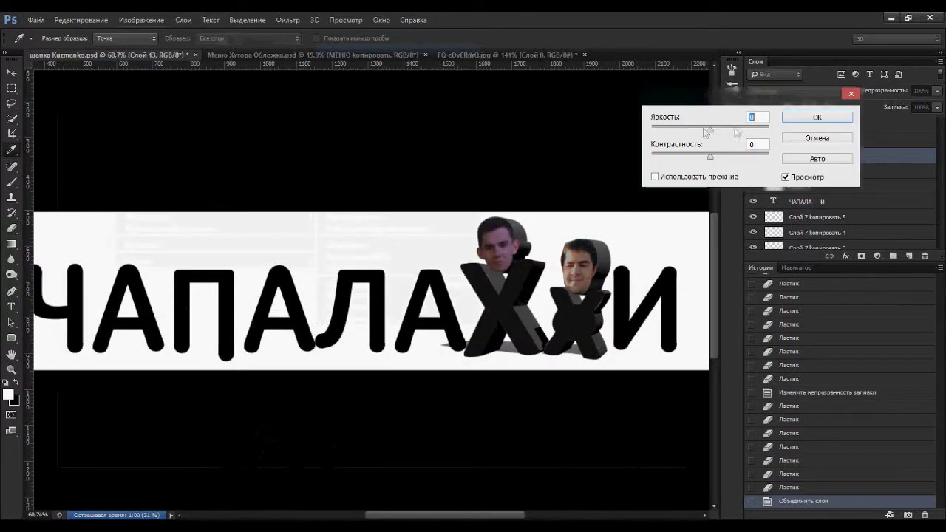
drag(710, 128, 731, 129)
drag(691, 156, 724, 164)
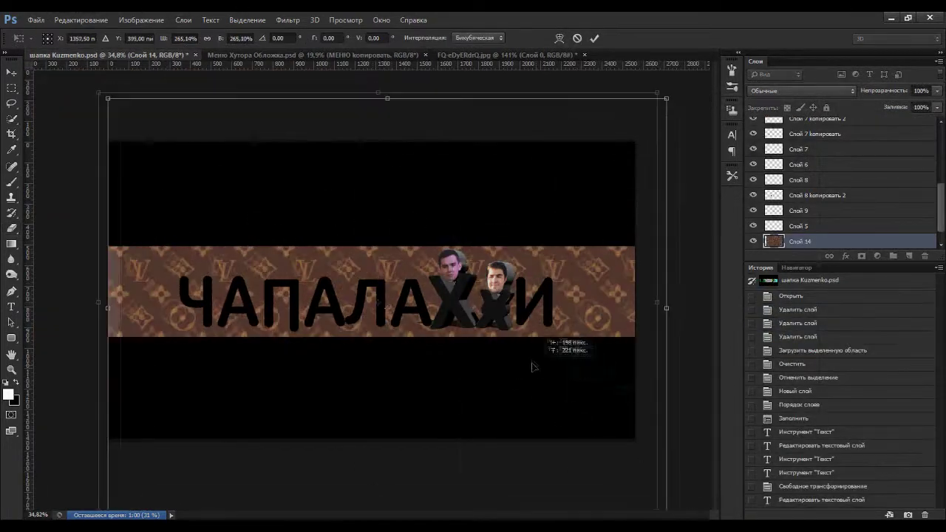
drag(359, 302, 638, 474)
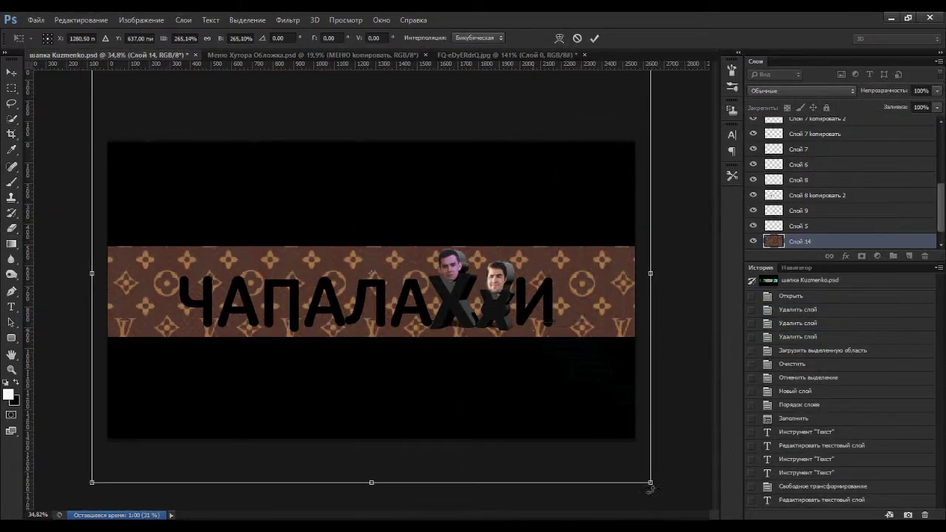
key(Return)
- Darken the Louis Vuitton pattern with Brightness/Contrast -20/34
key(e)
click(141, 20)
click(338, 46)
drag(710, 129, 730, 156)
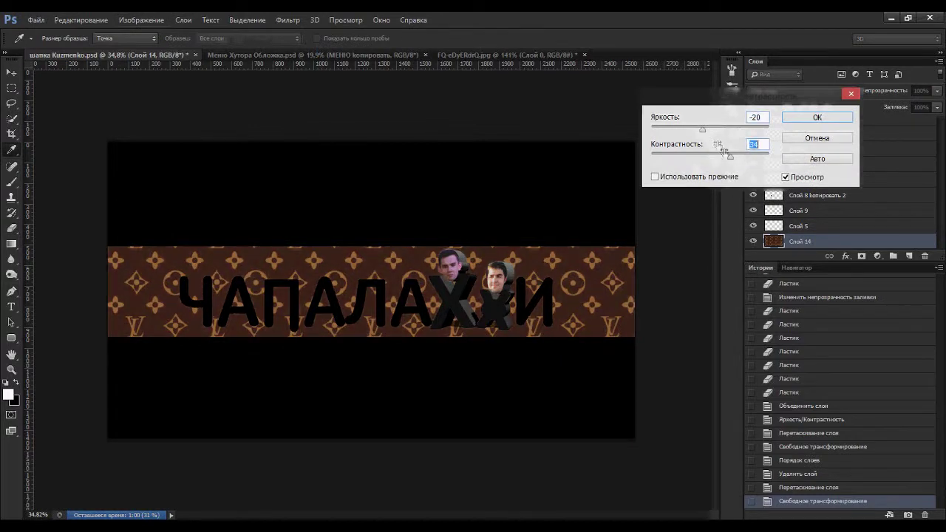
key(Return)
- Check the ЧАПАЛА И layer style, then merge the lettering layers together
scroll(407, 205, down, 2)
scroll(407, 205, up, 3)
click(907, 256)
double_click(873, 201)
click(560, 256)
key(Escape)
key(ctrl+e)
scroll(753, 192, down, 3)
scroll(755, 215, down, 2)
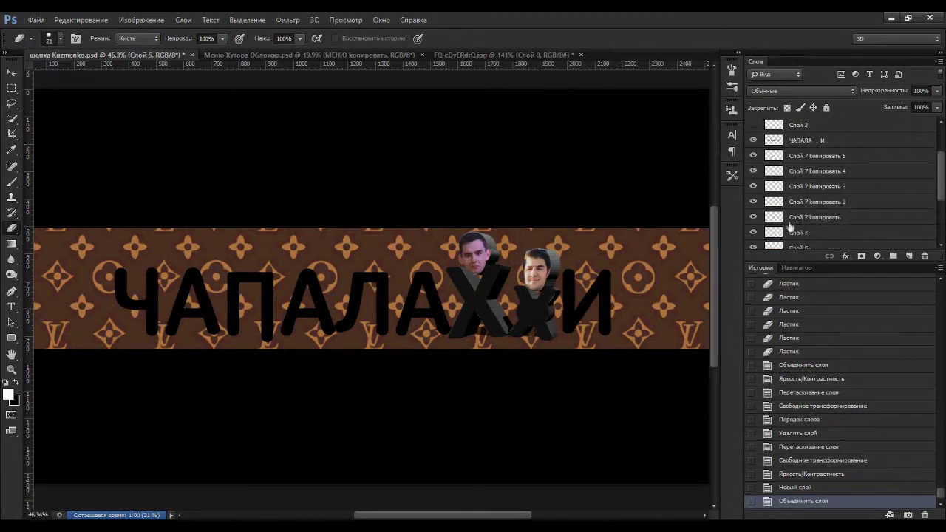
click(814, 203)
key(ctrl+e)
- Give the ЧАПАЛА И lettering a drop shadow
double_click(833, 210)
click(550, 261)
drag(735, 68, 746, 442)
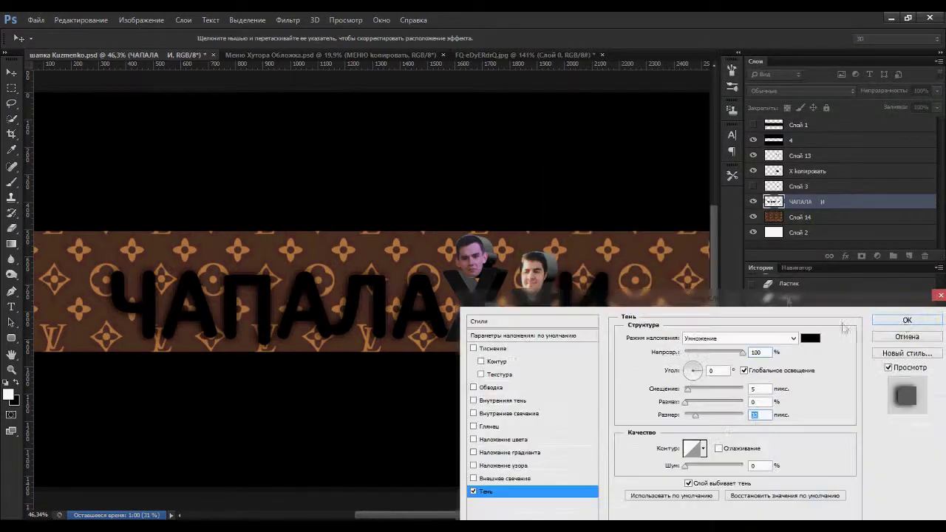
click(908, 318)
- Merge the faces-and-X layer down and give Слой 13 a drop shadow too
click(800, 155)
key(ctrl+e)
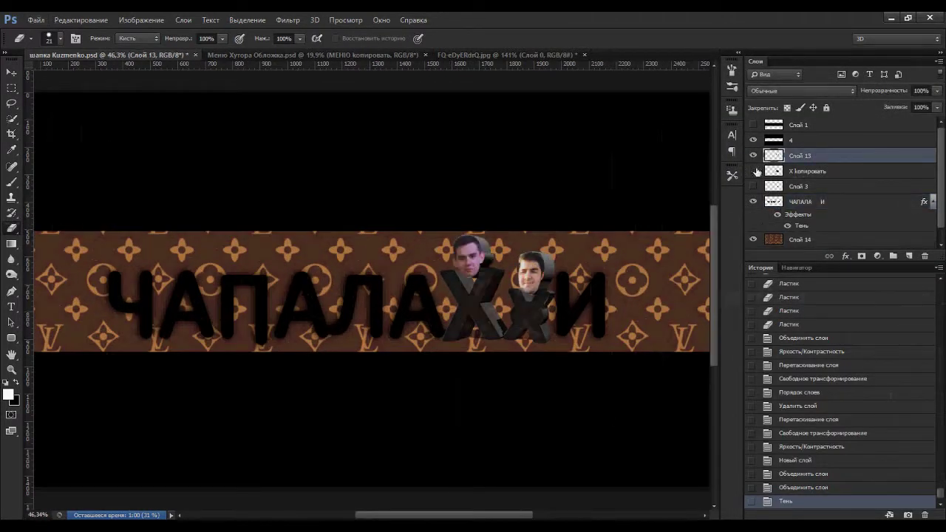
double_click(850, 155)
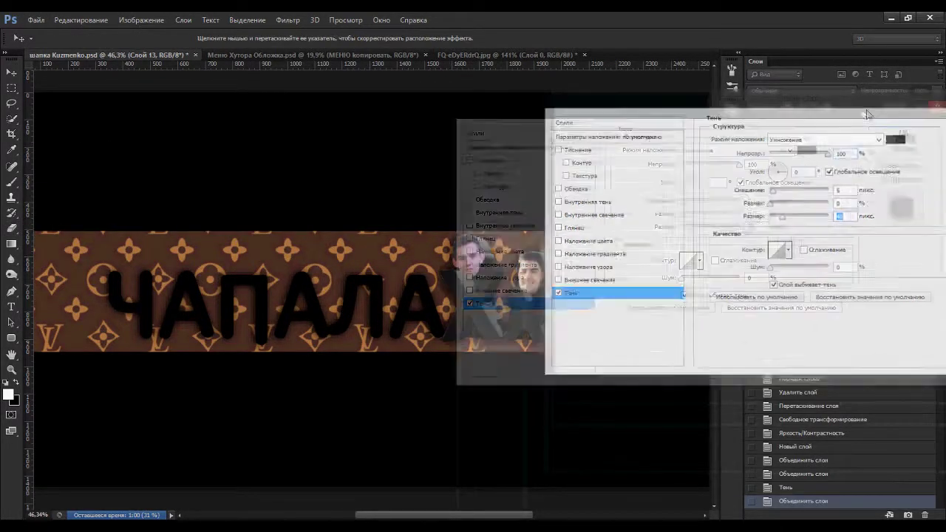
key(Return)
key(e)
scroll(197, 302, down, 1)
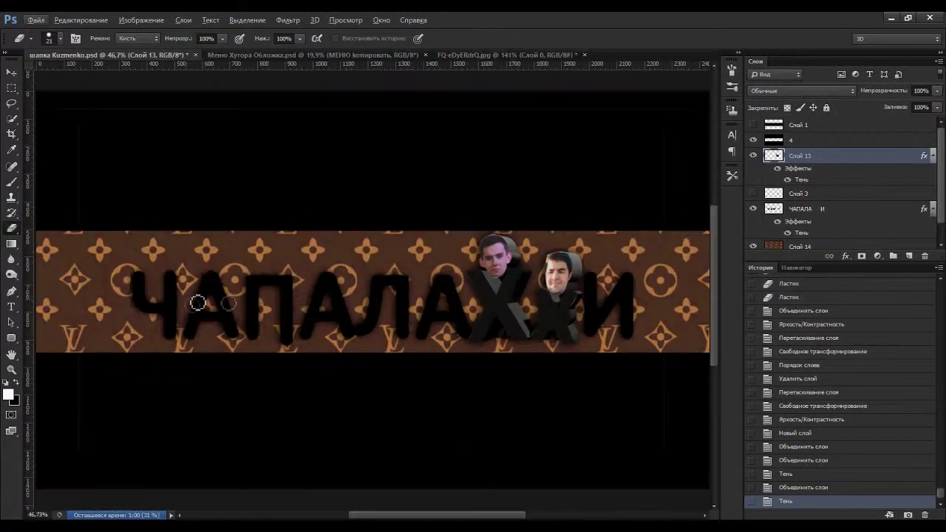
scroll(659, 311, down, 1)
right_click(11, 182)
- Add a new top layer and stamp a white cracked-glass brush on the banner
click(44, 181)
key(ctrl+shift+alt+n)
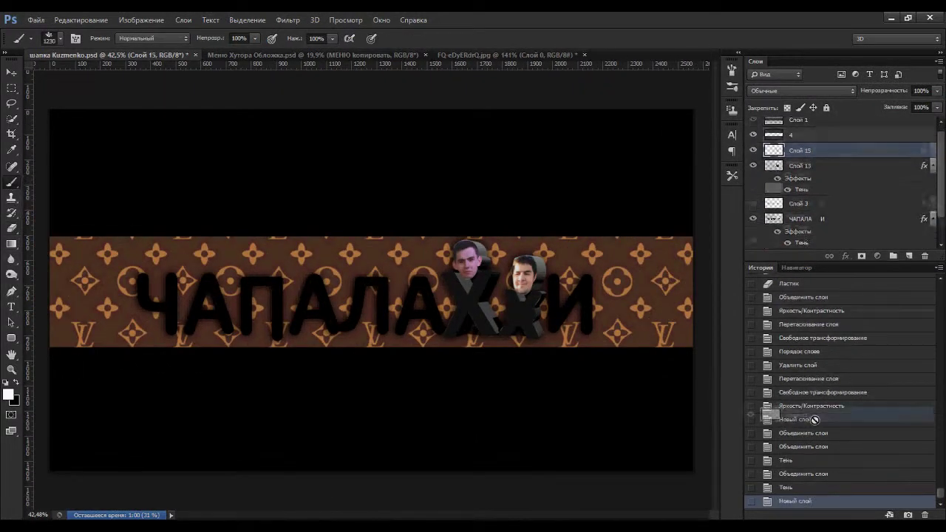
key(ctrl+bracketleft)
right_click(474, 325)
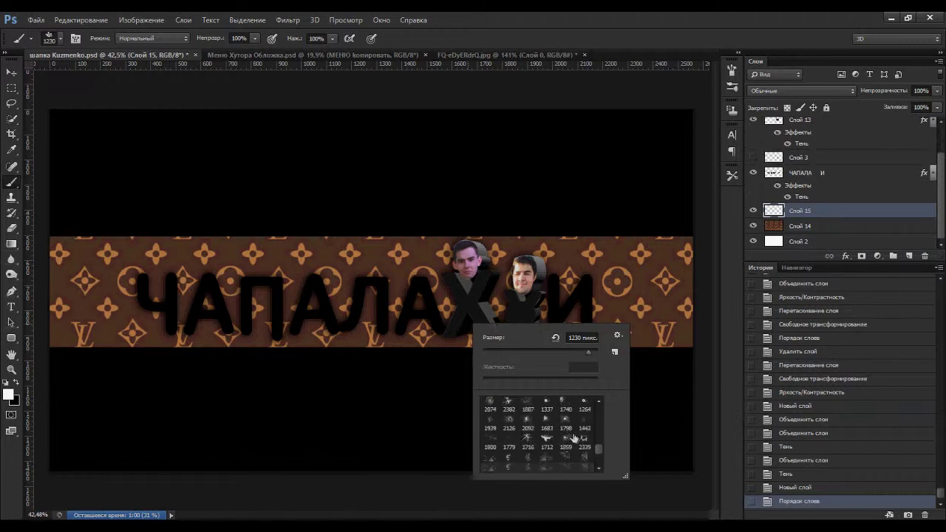
double_click(555, 456)
key(ctrl+shift+bracketright)
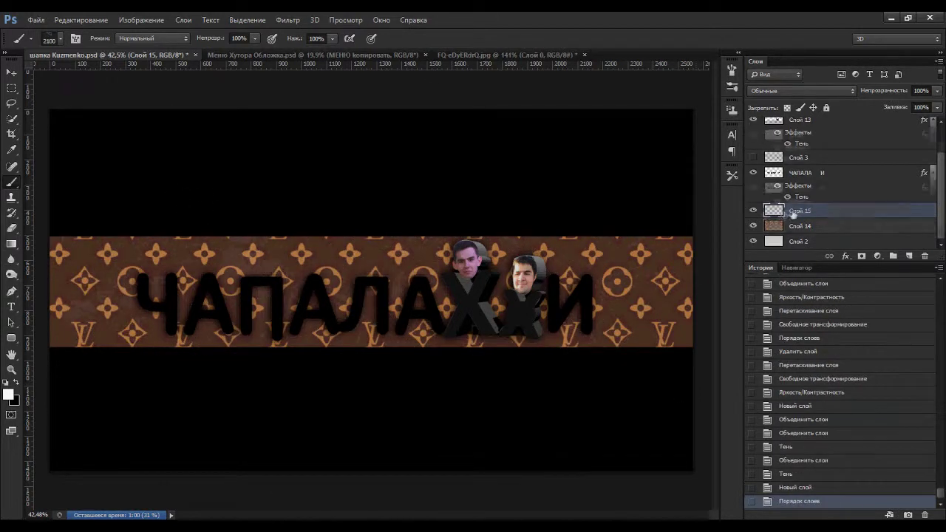
click(174, 182)
key(ctrl+z)
key(ctrl+z)
- Restamp the crack brush at smaller sizes, undoing the unsatisfying attempts
key(ctrl+z)
key(ctrl+z)
key(ctrl+z)
right_click(478, 315)
key(Escape)
click(492, 314)
key(ctrl+z)
click(489, 314)
key(ctrl+z)
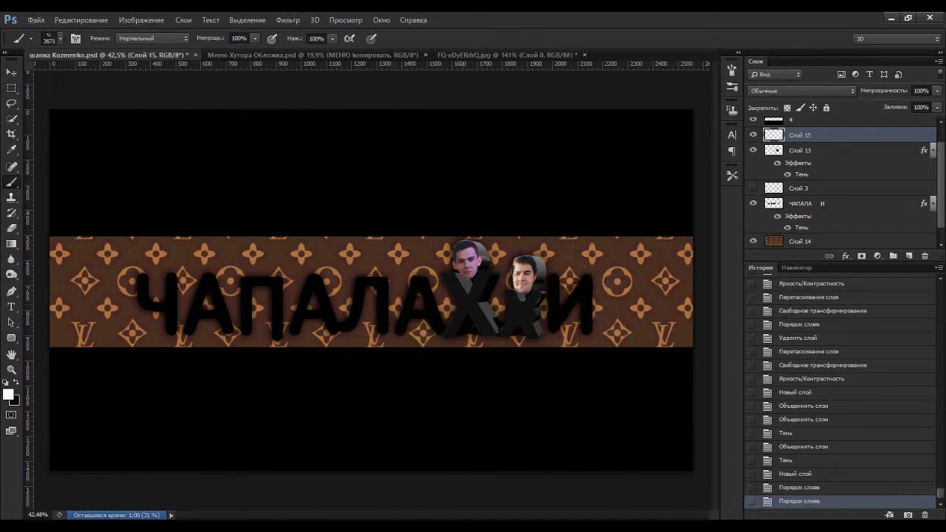
click(314, 184)
key(ctrl+z)
click(314, 184)
key(ctrl+z)
key(ctrl+z)
click(203, 211)
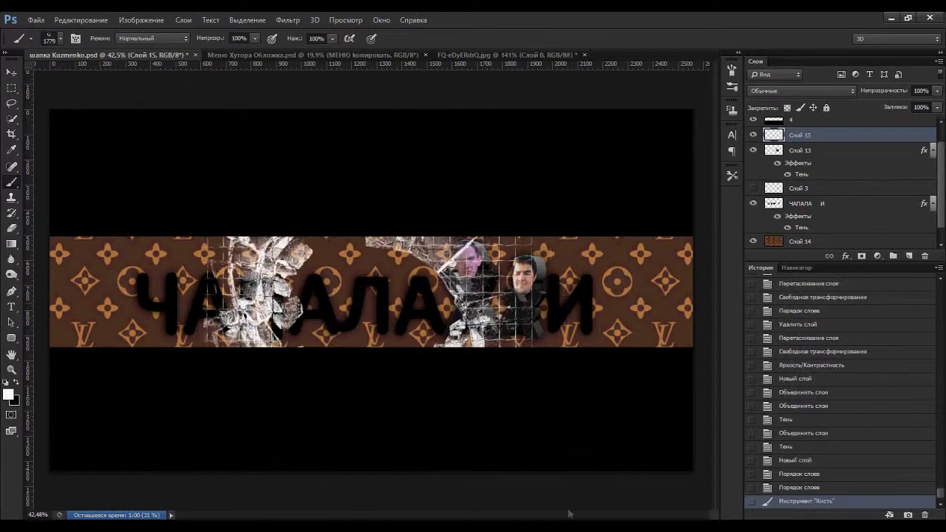
- Move the crack layer below the lettering and try a different crack brush on the left end
drag(800, 135, 806, 221)
click(909, 256)
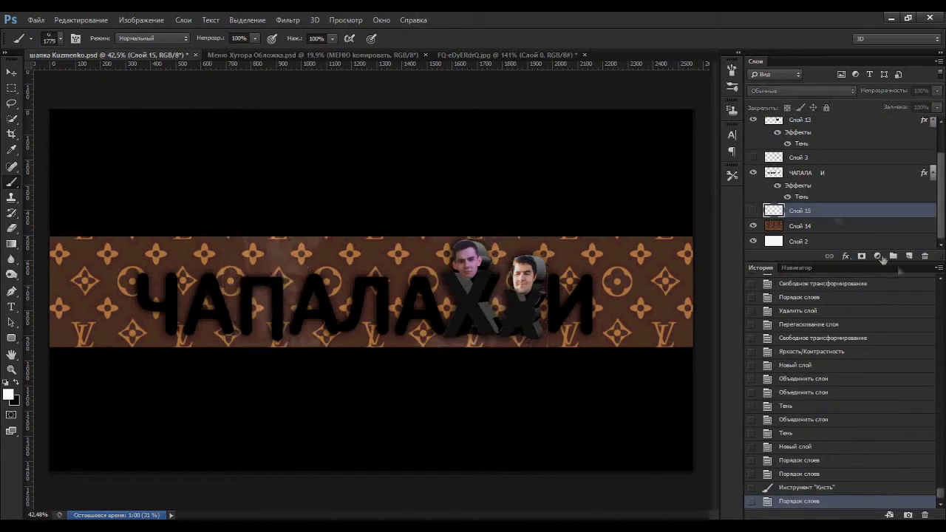
right_click(427, 290)
double_click(487, 422)
click(111, 296)
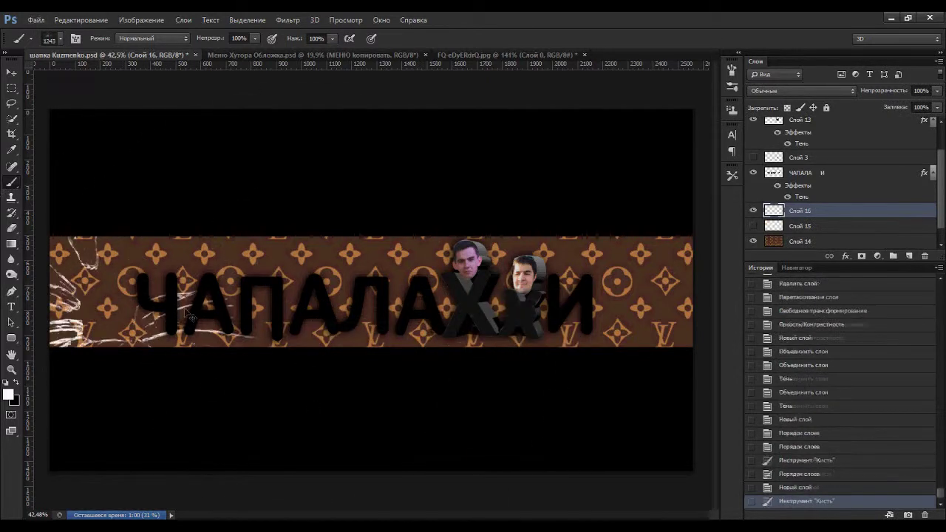
key(ctrl+z)
click(381, 406)
key(ctrl+z)
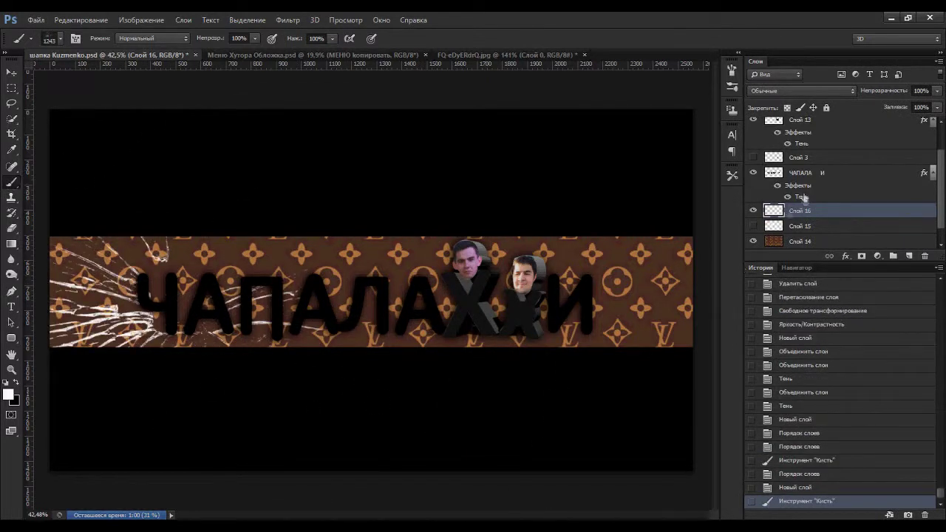
- Move the crack layer above the lettering and erase the crack over the Ч
drag(804, 198, 802, 170)
scroll(115, 324, up, 2)
scroll(115, 325, up, 2)
scroll(116, 325, up, 2)
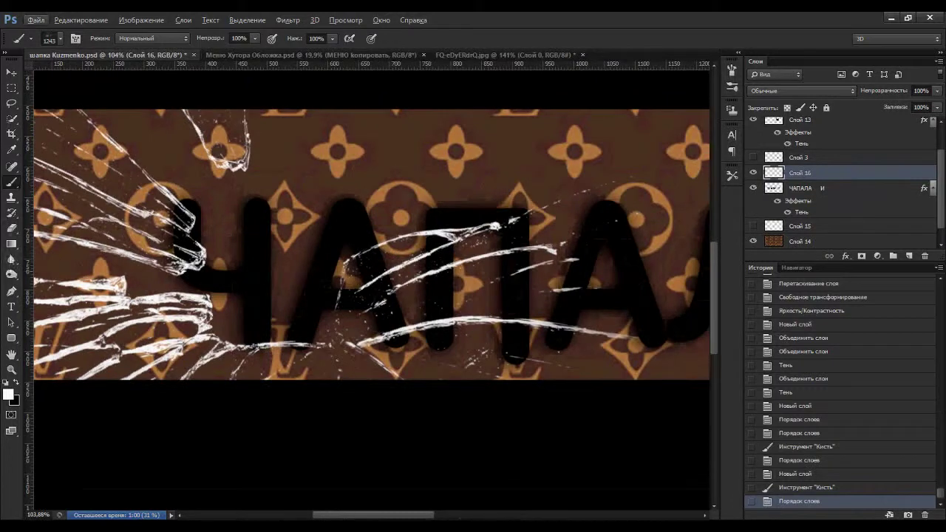
key(e)
scroll(262, 350, up, 3)
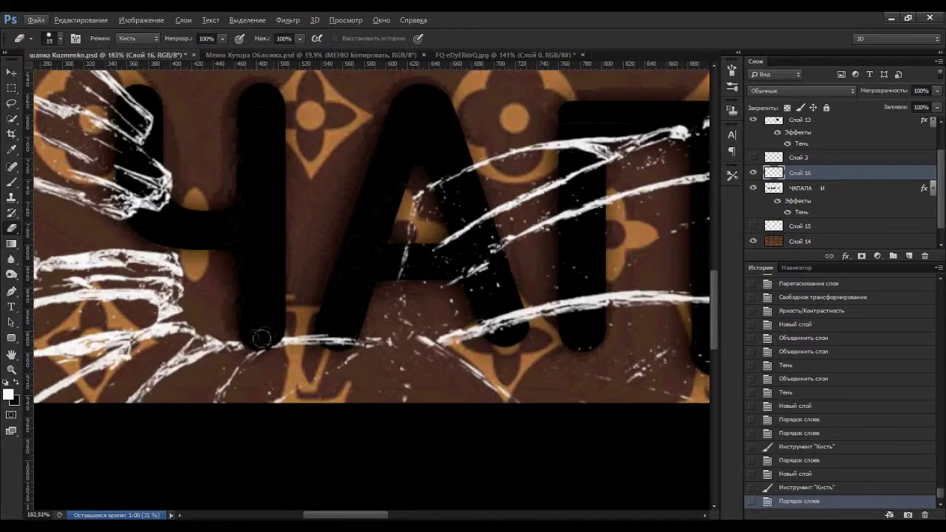
click(252, 342)
scroll(251, 343, down, 6)
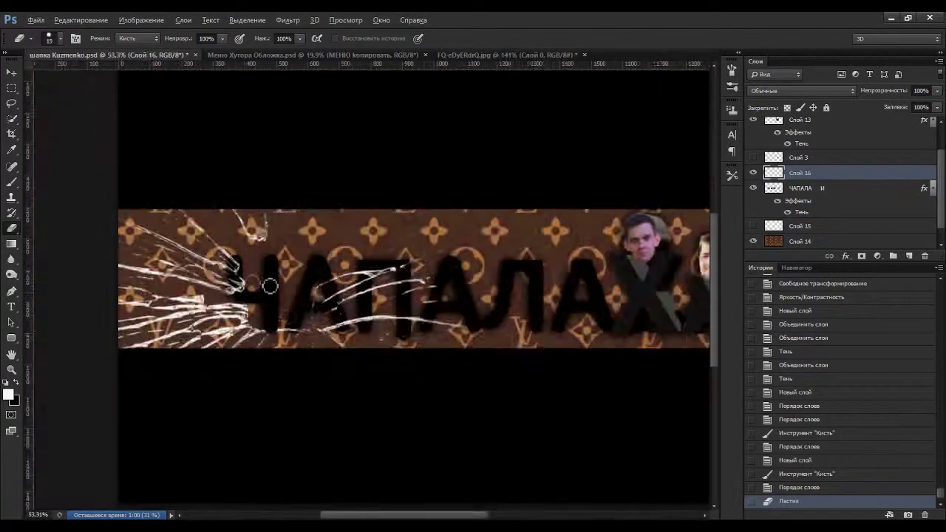
scroll(254, 345, up, 1)
scroll(253, 345, up, 2)
scroll(274, 363, up, 2)
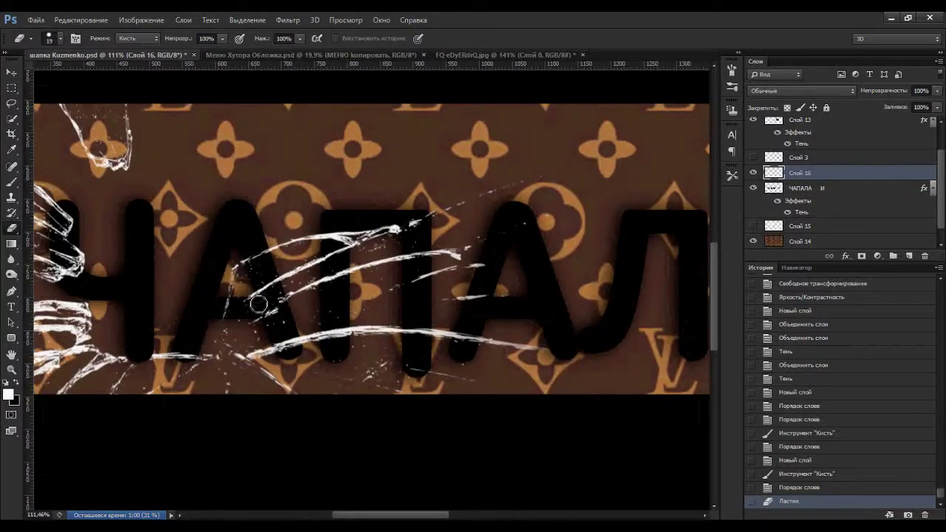
scroll(258, 304, up, 1)
scroll(259, 306, up, 1)
- Erase the remaining crack fragments and the white stroke across the letters
click(260, 311)
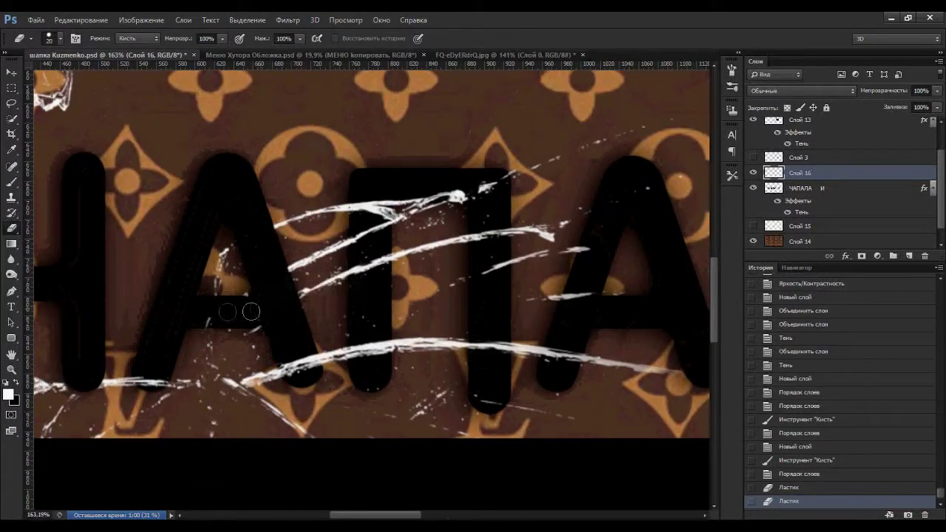
click(251, 312)
scroll(255, 322, down, 5)
scroll(296, 318, up, 5)
scroll(367, 313, up, 2)
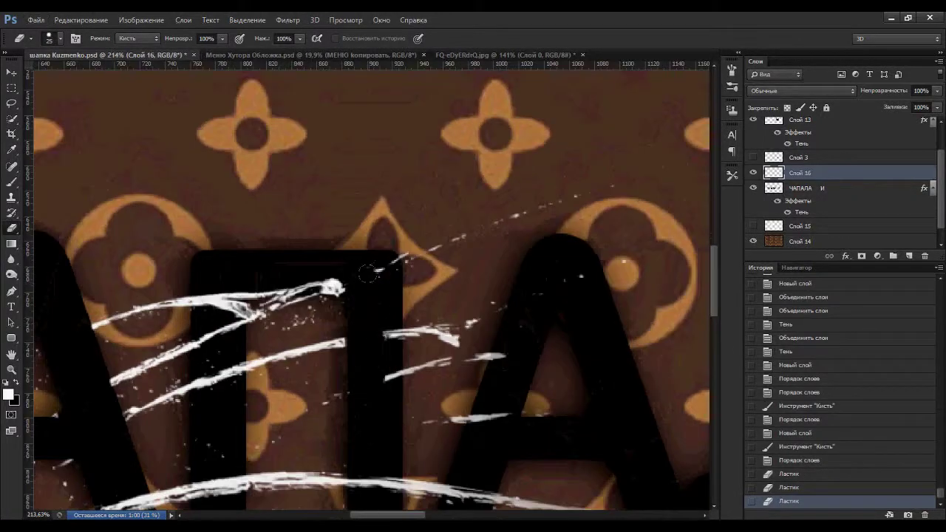
drag(359, 320, 349, 332)
click(369, 322)
click(369, 259)
scroll(369, 259, down, 4)
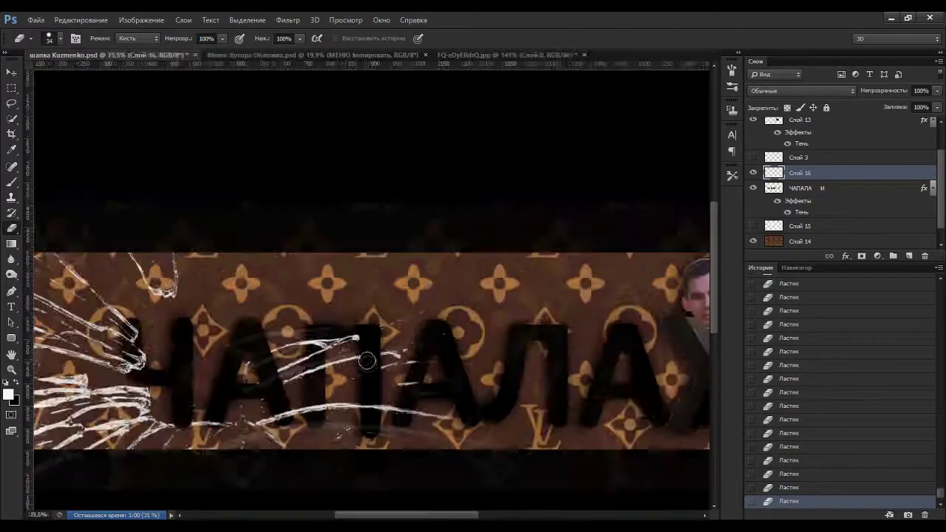
scroll(376, 367, up, 2)
scroll(385, 387, down, 2)
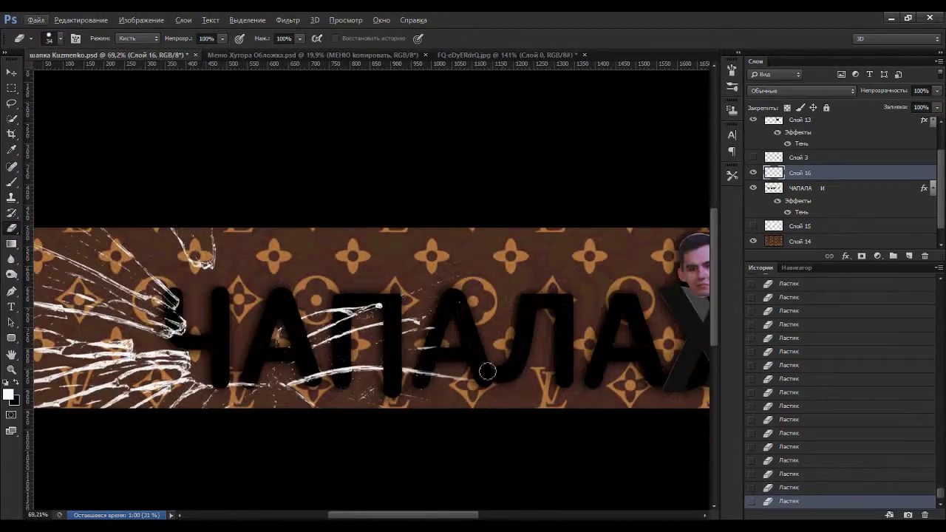
scroll(487, 371, down, 2)
- Add a drop shadow to the crack layer Слой 16
double_click(850, 173)
click(491, 311)
click(909, 126)
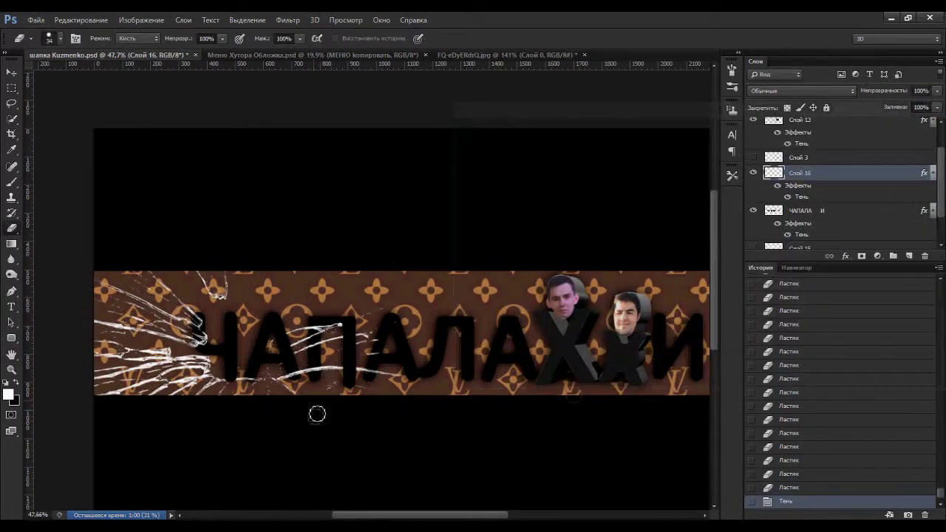
scroll(303, 353, up, 1)
- Select a smaller glass-crack brush preset for painting on Слой 16
click(11, 181)
right_click(399, 279)
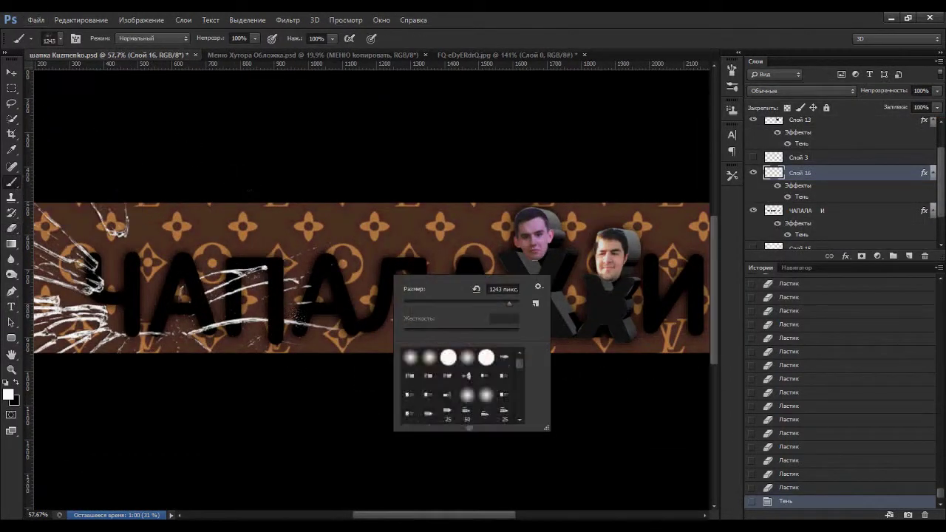
scroll(482, 403, down, 3)
scroll(478, 397, down, 3)
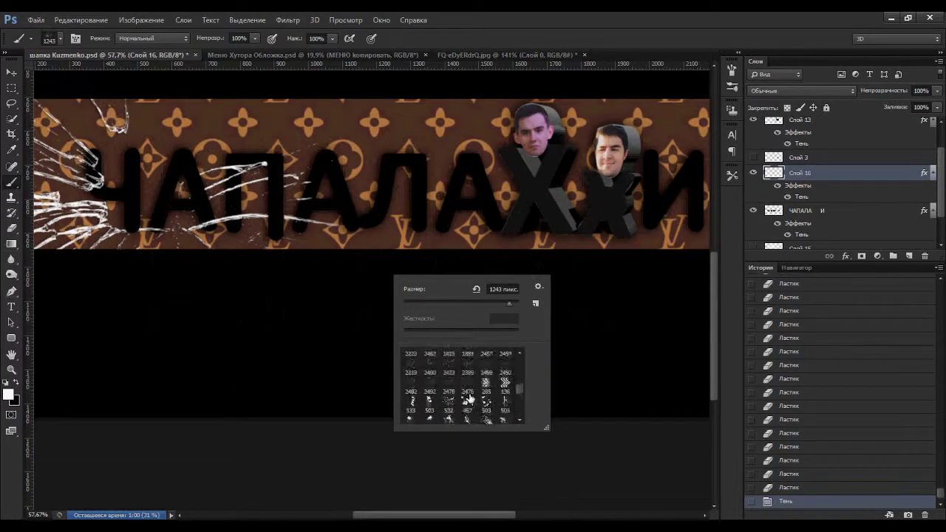
key(Return)
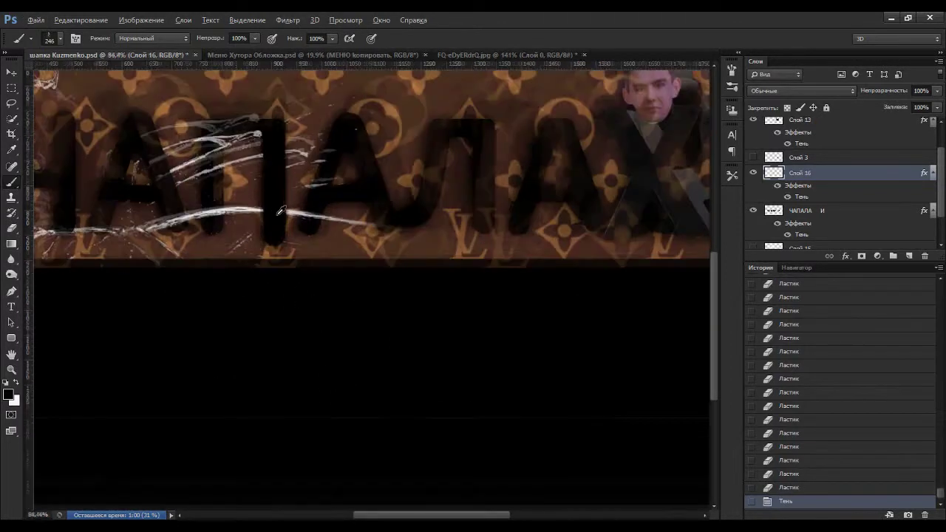
scroll(296, 296, up, 3)
key(alt+bracketright)
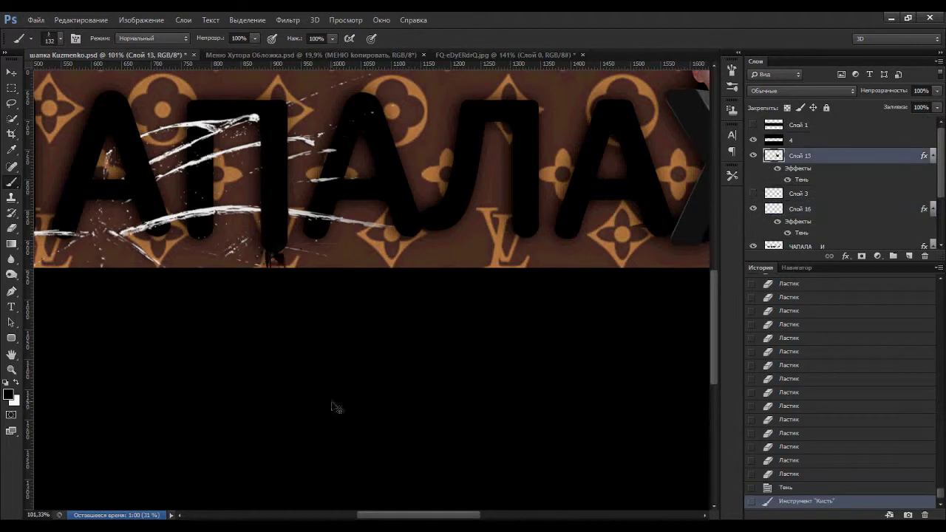
scroll(325, 409, up, 3)
scroll(390, 412, down, 5)
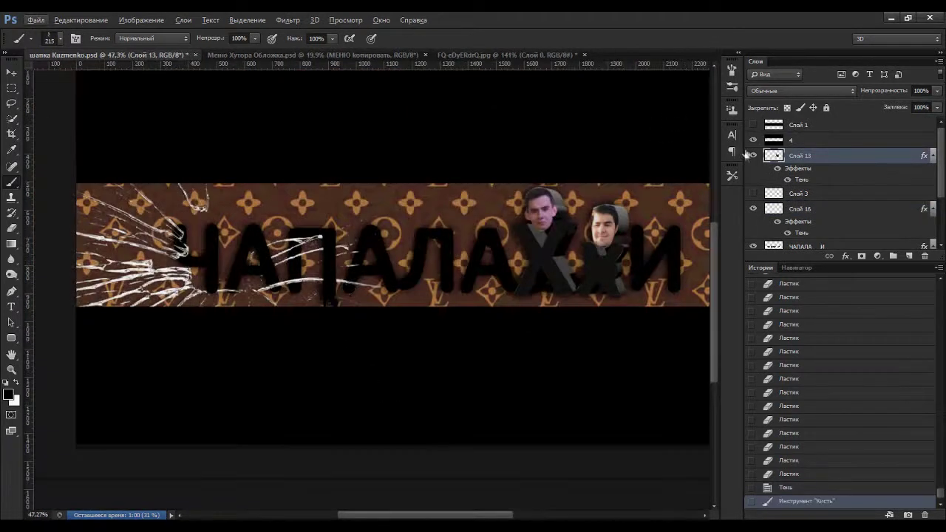
- Stamp another white crack stroke across the banner, running past the faces
key(alt+bracketleft)
scroll(185, 375, up, 5)
scroll(185, 374, down, 5)
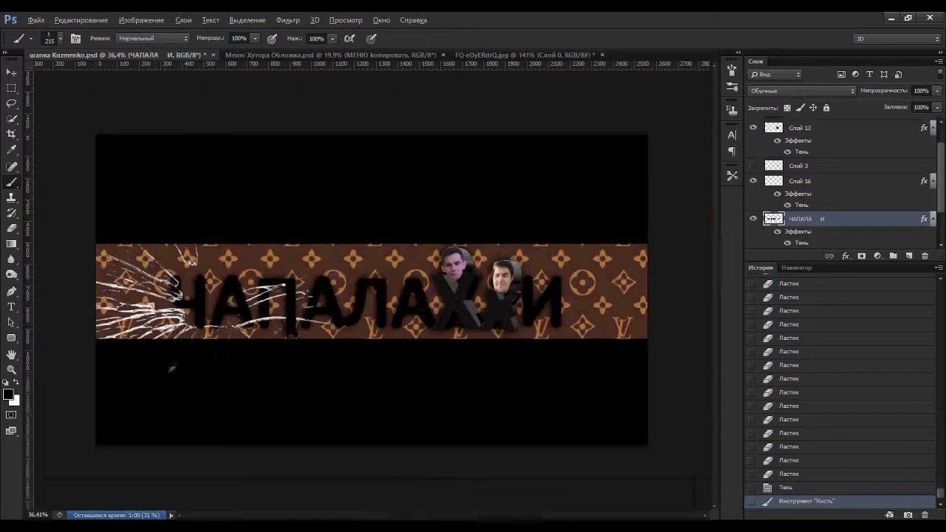
scroll(414, 244, up, 4)
click(634, 306)
scroll(229, 373, down, 5)
scroll(229, 373, up, 3)
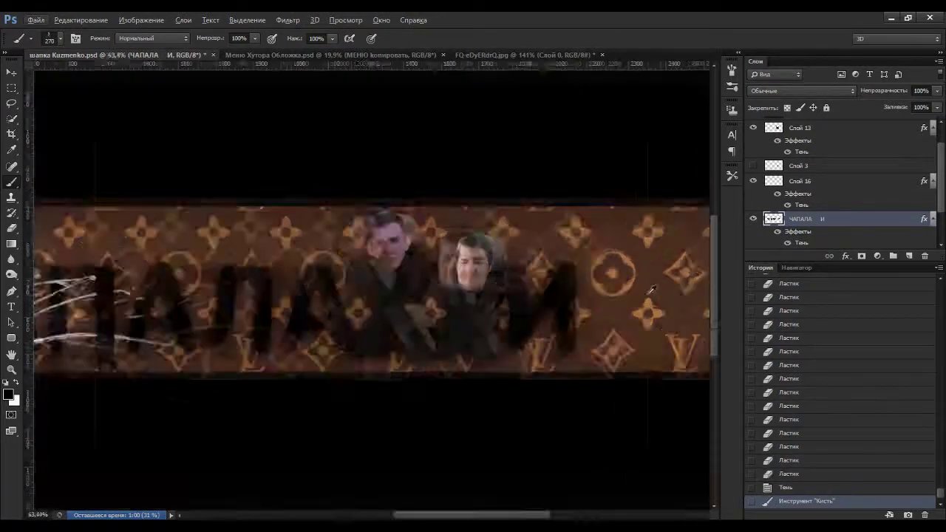
scroll(414, 296, up, 2)
scroll(295, 369, down, 5)
scroll(442, 409, up, 2)
scroll(442, 409, down, 2)
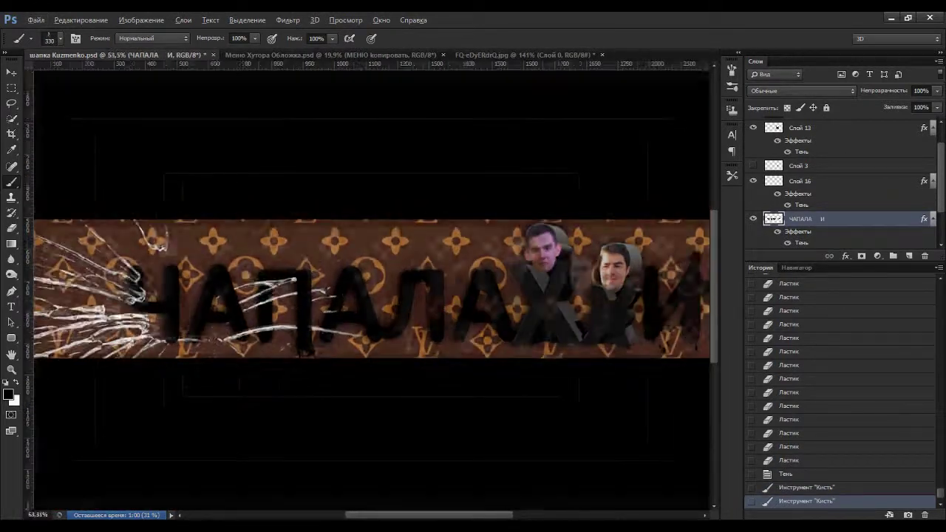
scroll(442, 409, down, 1)
scroll(442, 408, up, 2)
scroll(835, 192, down, 1)
- Hide Слой 14 to inspect the cracks, pick a smaller crack brush, then restore via History
click(753, 226)
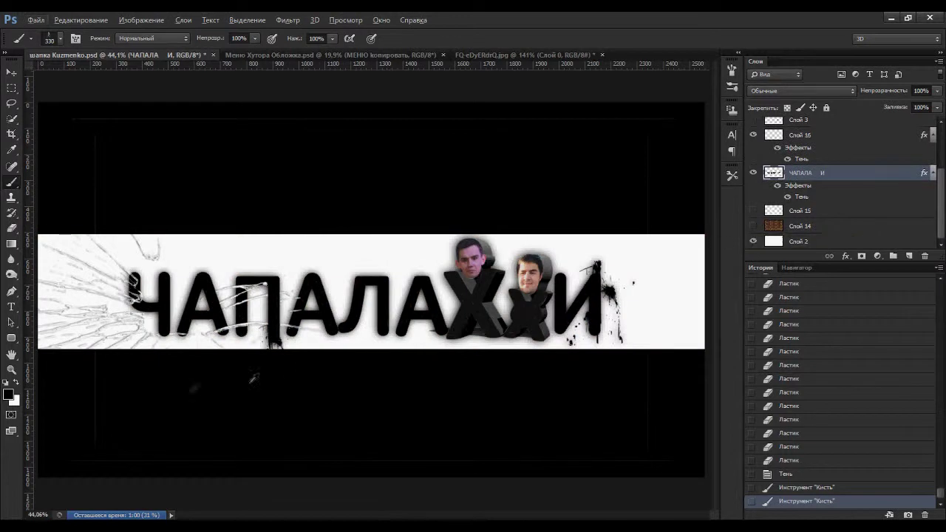
scroll(194, 388, up, 1)
right_click(332, 278)
click(399, 377)
click(209, 232)
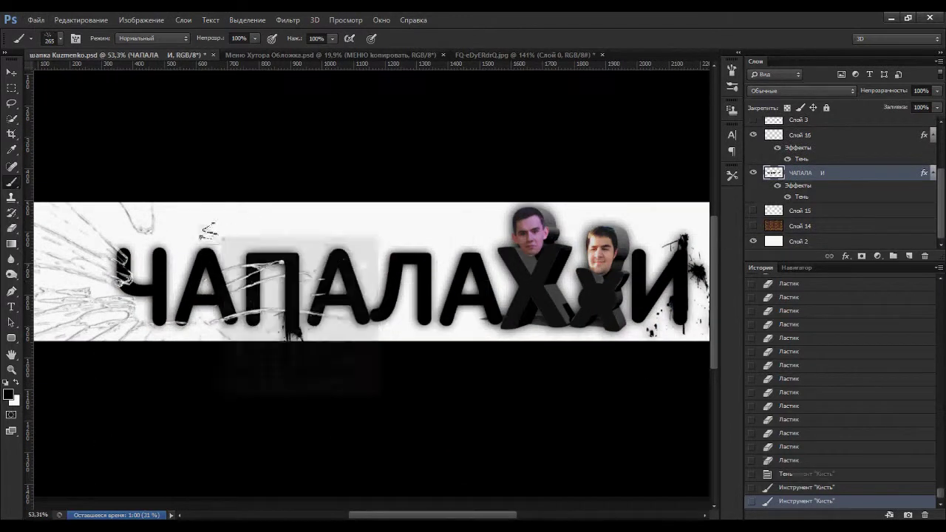
click(788, 437)
- Stamp another white glass crack on the banner's right side
scroll(444, 333, down, 1)
right_click(388, 272)
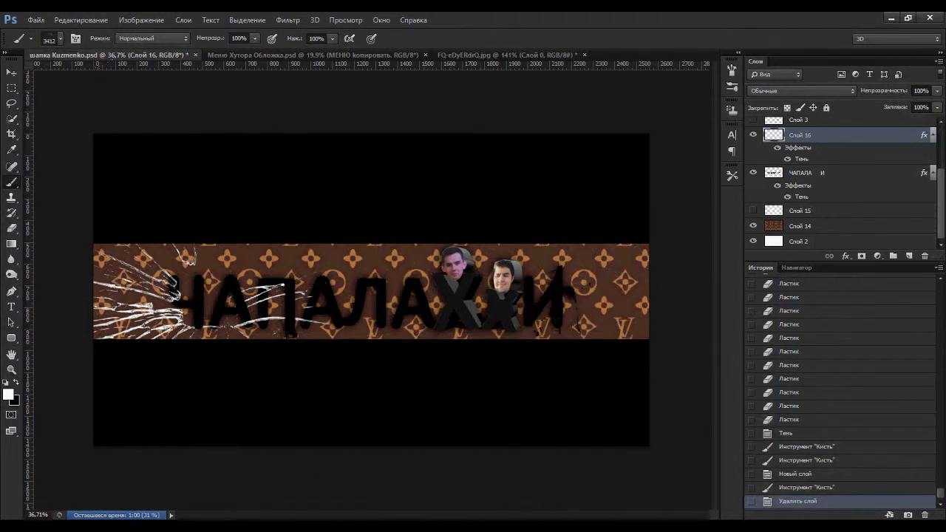
click(606, 302)
scroll(389, 292, up, 2)
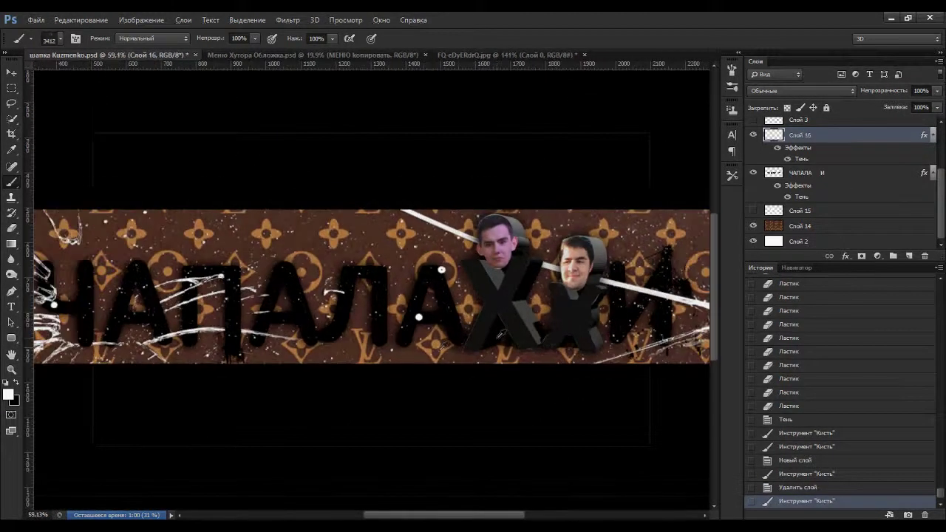
- Give the ЧАПАЛА И text layer a white Color Overlay style
double_click(847, 173)
click(507, 309)
drag(591, 128, 564, 351)
click(784, 378)
mouse_move(609, 509)
mouse_down()
mouse_move(625, 461)
mouse_move(510, 488)
mouse_move(489, 362)
mouse_up()
click(766, 354)
drag(764, 357, 822, 287)
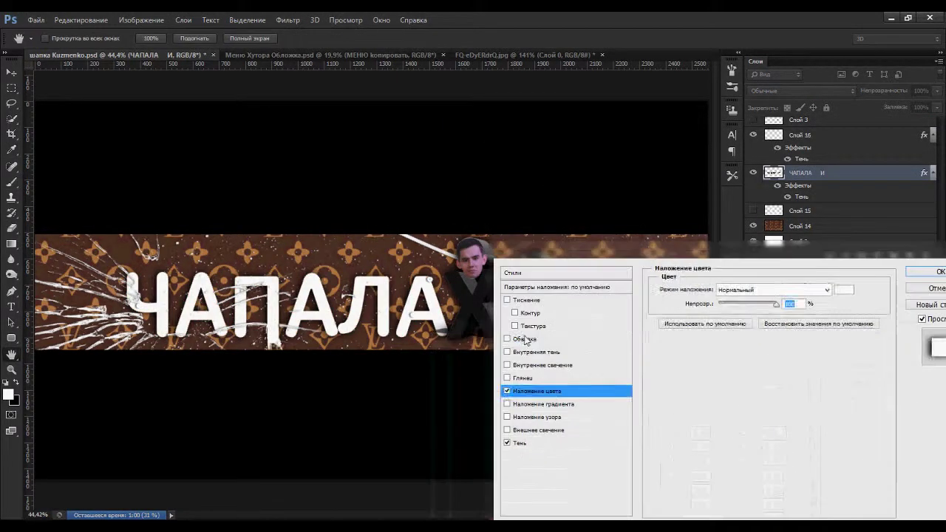
- Add a size 10 'Оранжевый, желтый, оранжевый' gradient Stroke with lowered opacity
click(528, 336)
mouse_move(724, 264)
mouse_down()
mouse_move(784, 410)
mouse_move(651, 314)
mouse_up()
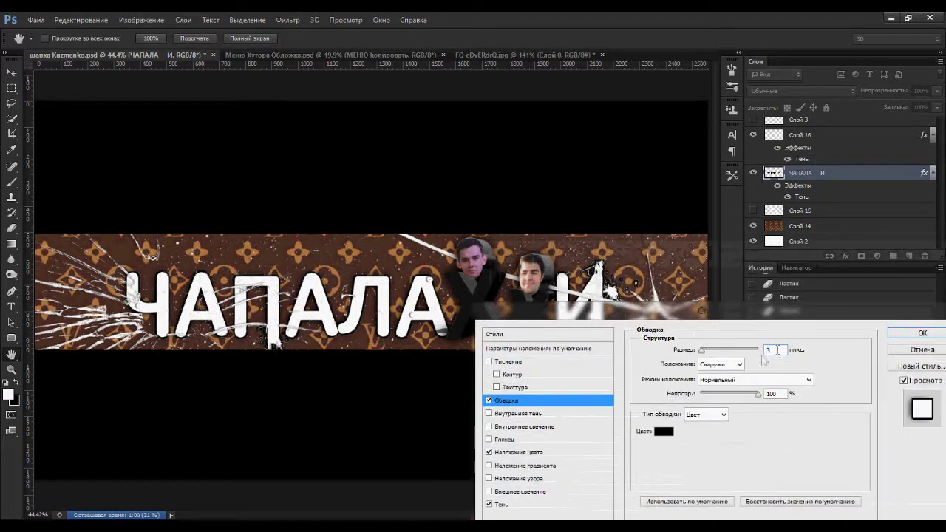
click(664, 443)
click(767, 354)
click(707, 415)
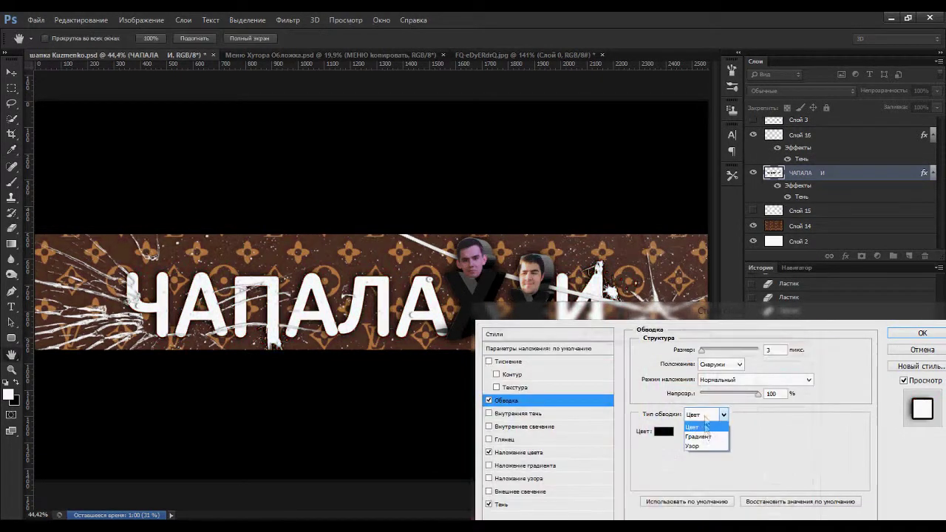
click(701, 431)
click(816, 122)
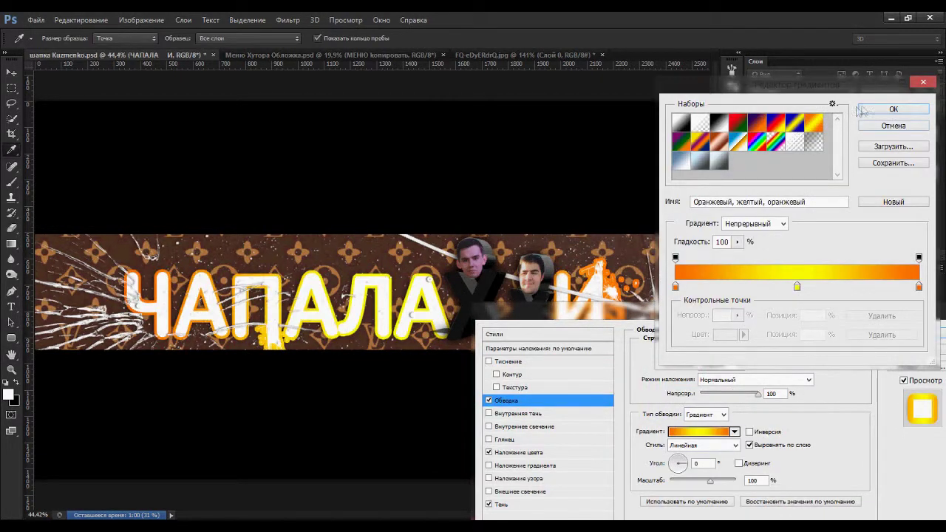
click(860, 110)
drag(758, 394, 712, 397)
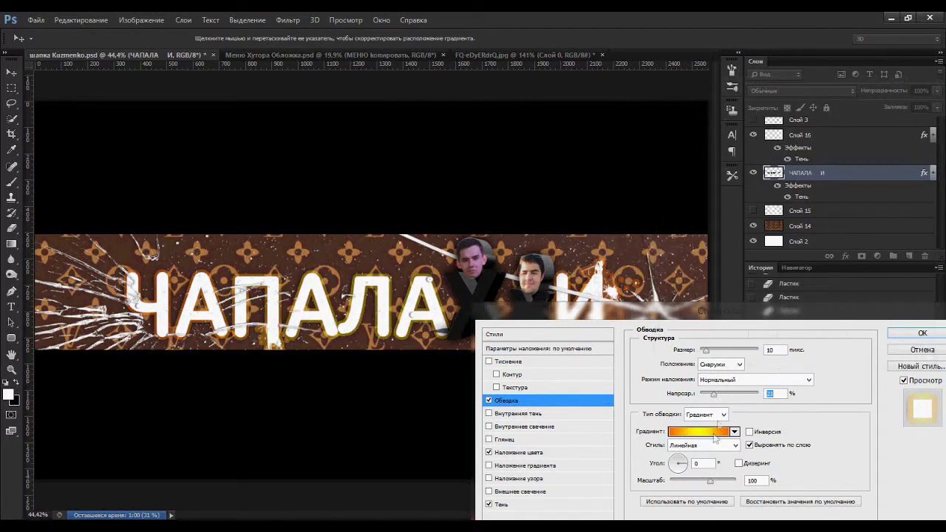
drag(662, 321, 721, 427)
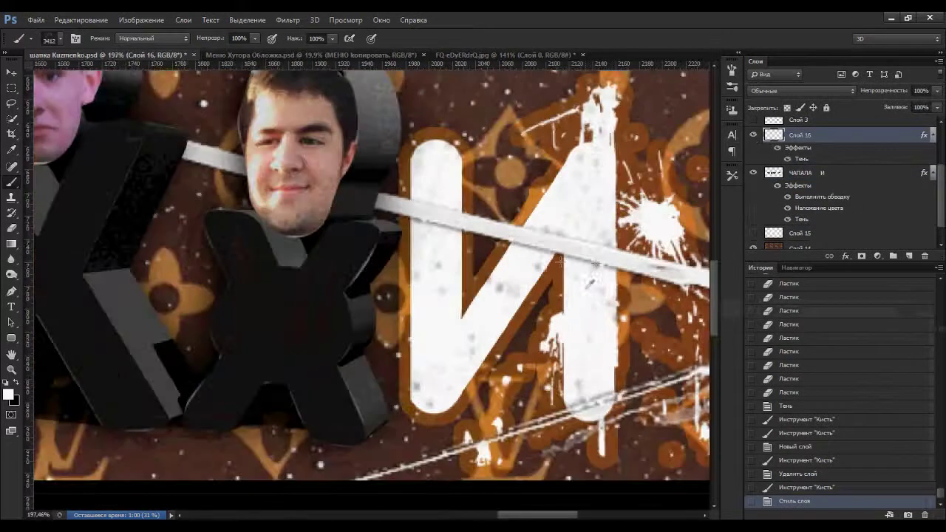
- Erase a few crack strokes on Слой 16 with the Eraser
scroll(561, 263, down, 1)
click(11, 229)
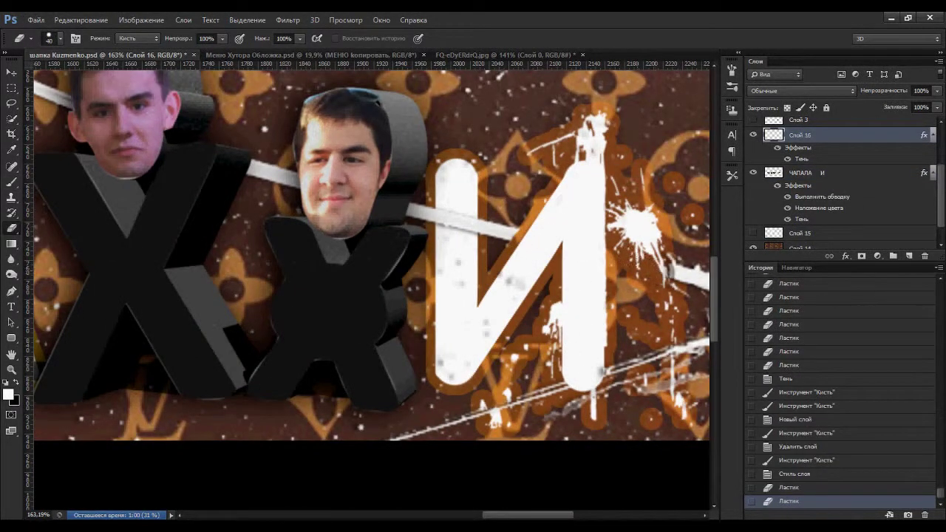
scroll(534, 264, down, 5)
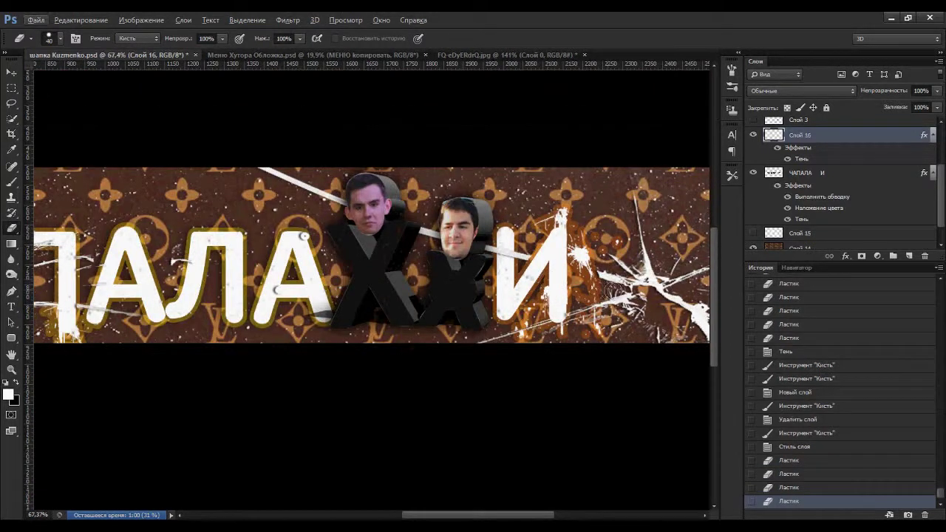
- Darken the Слой 14 pattern with a Curves adjustment pulling the shadow point down
click(140, 20)
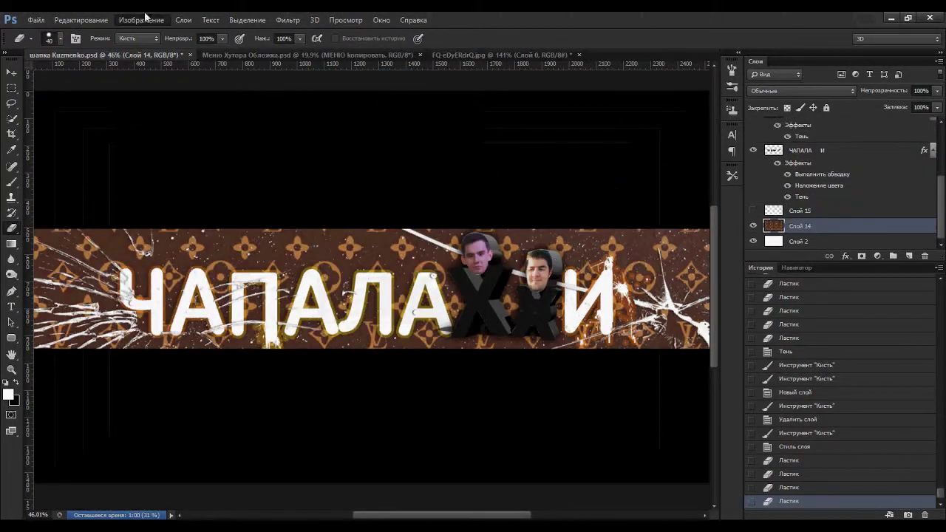
key(ctrl+m)
click(723, 233)
drag(723, 234, 719, 244)
click(799, 158)
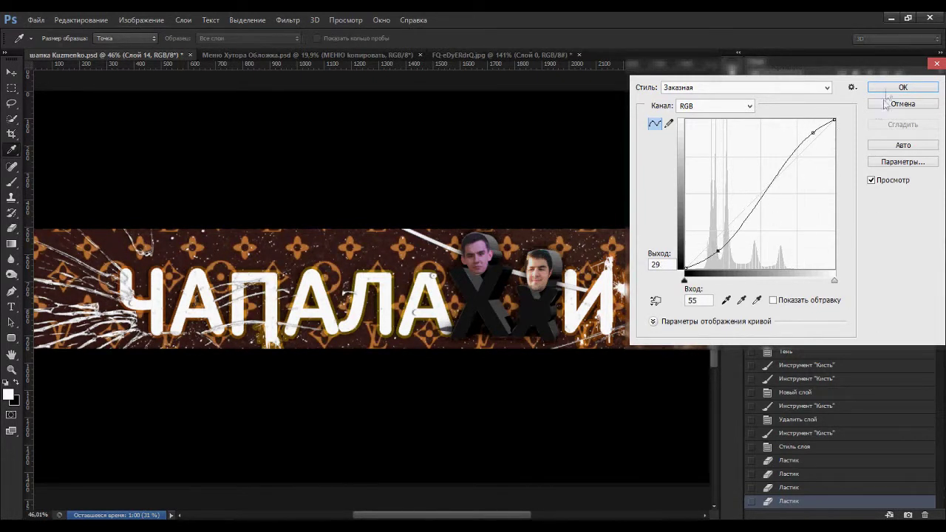
click(903, 87)
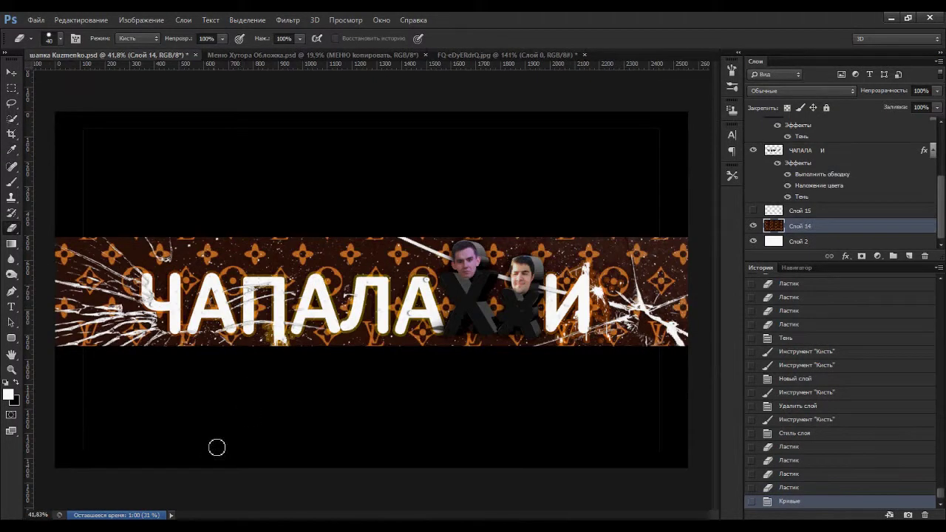
scroll(870, 213, up, 3)
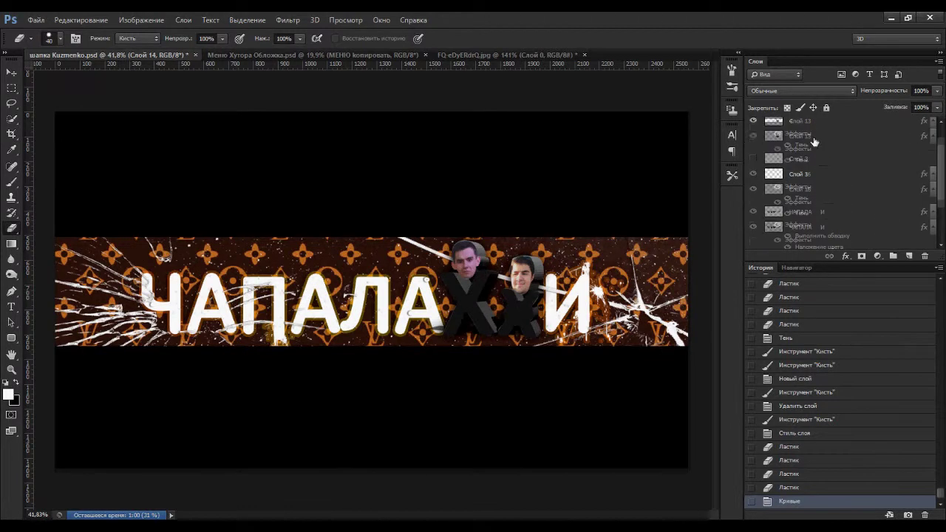
scroll(448, 333, up, 5)
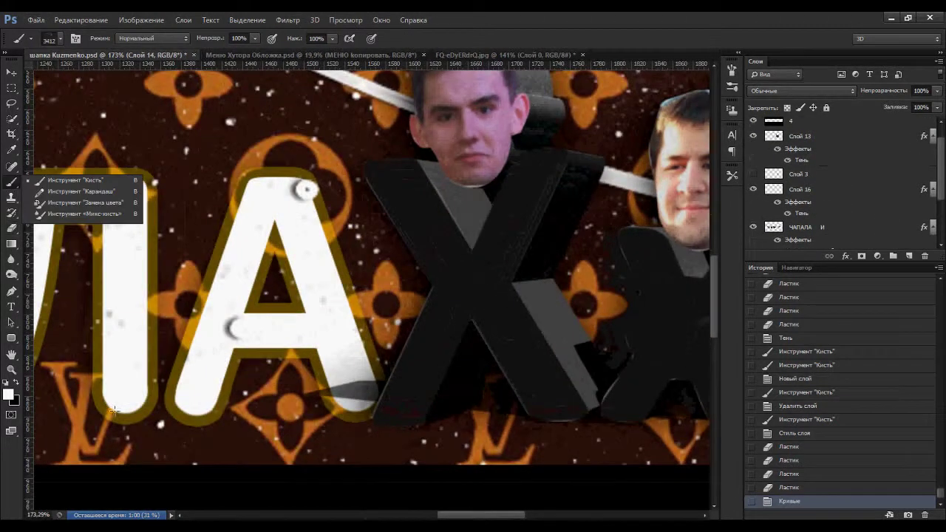
- Set yellow as the foreground colour and paint a soft yellow streak across the first X
click(9, 395)
click(768, 354)
key(b)
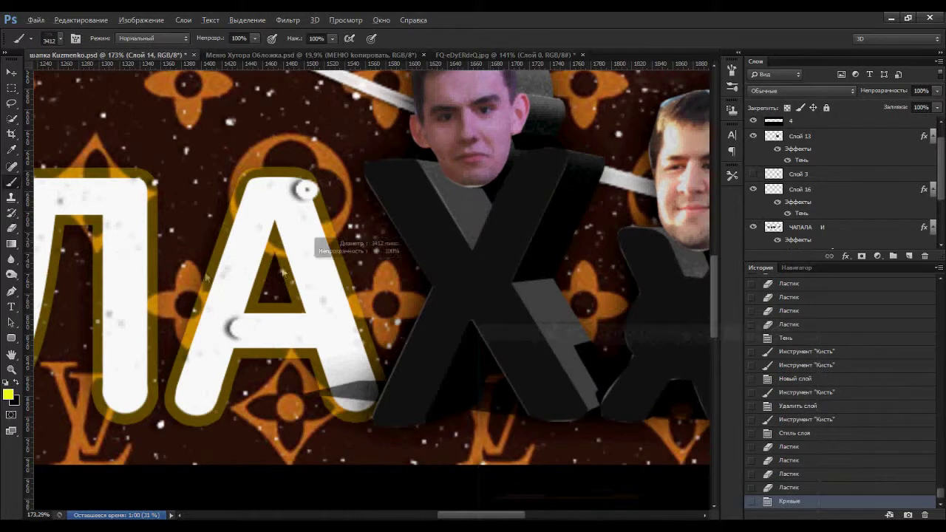
right_click(517, 256)
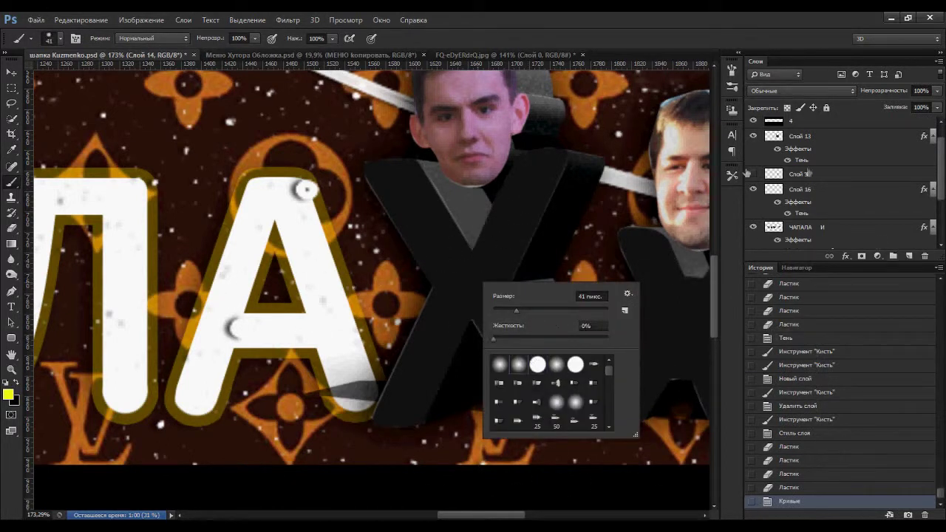
click(909, 256)
drag(533, 166, 391, 425)
- Add a new Overlay-mode layer with a yellow glow on the second X at reduced fill
click(802, 90)
click(784, 264)
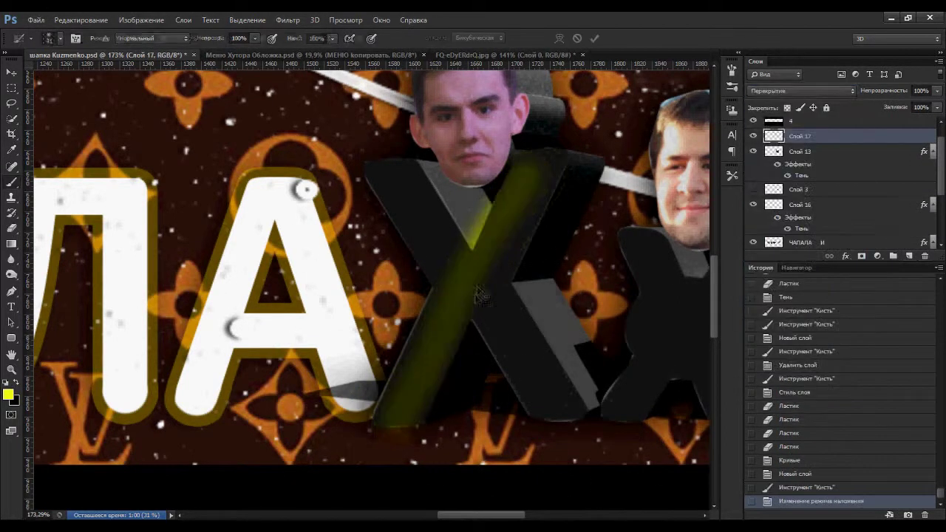
key(Return)
key(ctrl+minus)
key(ctrl+minus)
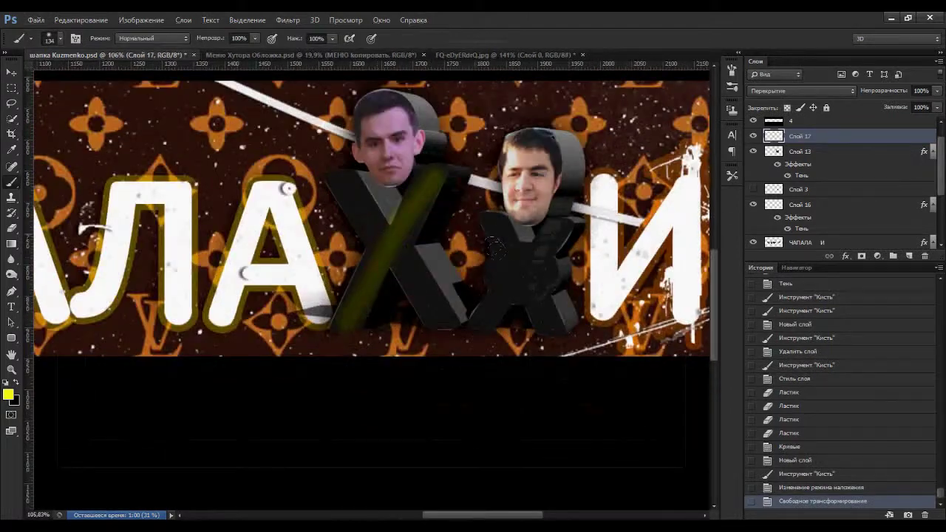
click(521, 270)
scroll(522, 270, down, 3)
mouse_move(902, 107)
mouse_down()
mouse_move(894, 102)
mouse_move(913, 102)
mouse_up()
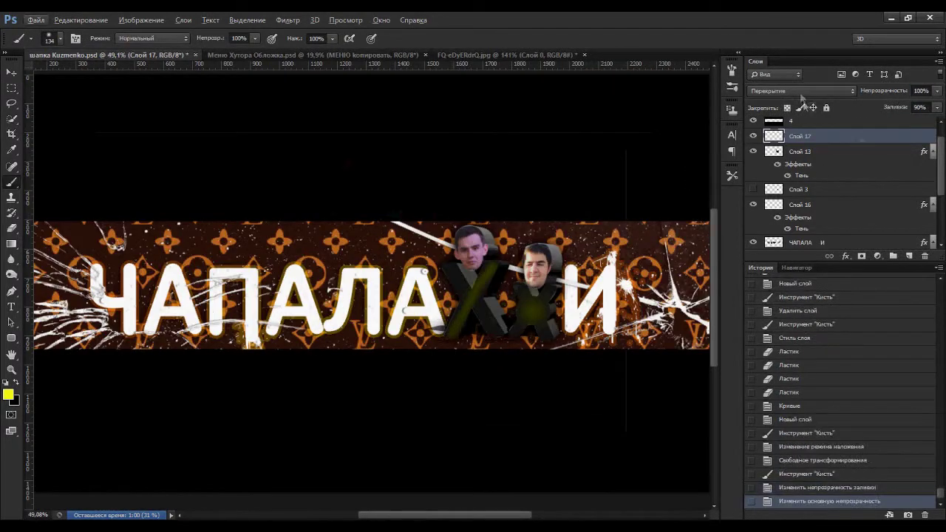
- Soften the yellow glow on the letters with a soft eraser brush
key(e)
scroll(444, 280, up, 2)
right_click(414, 267)
click(492, 285)
alt+right_click(444, 363)
drag(443, 363, 454, 402)
click(454, 401)
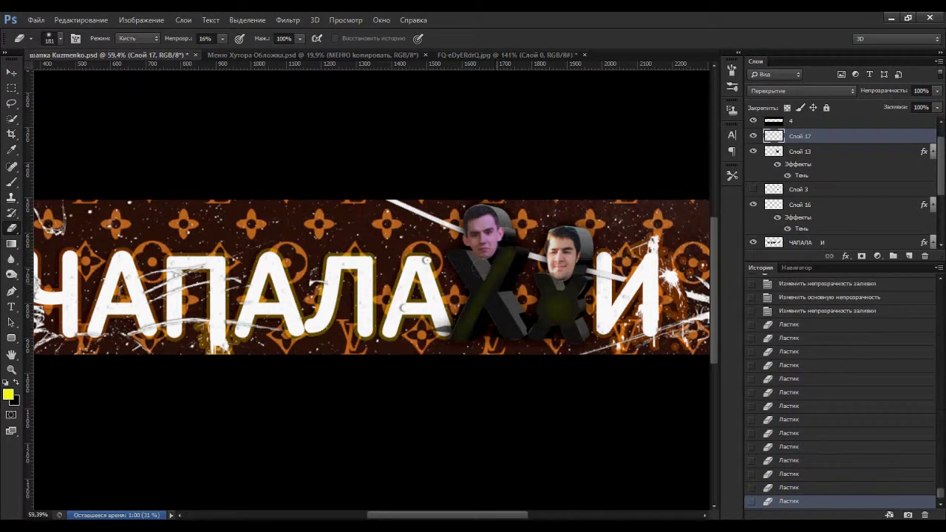
scroll(264, 184, up, 4)
- Sample the pattern's orange, paint a spot on the second X, then erase it
key(i)
click(264, 184)
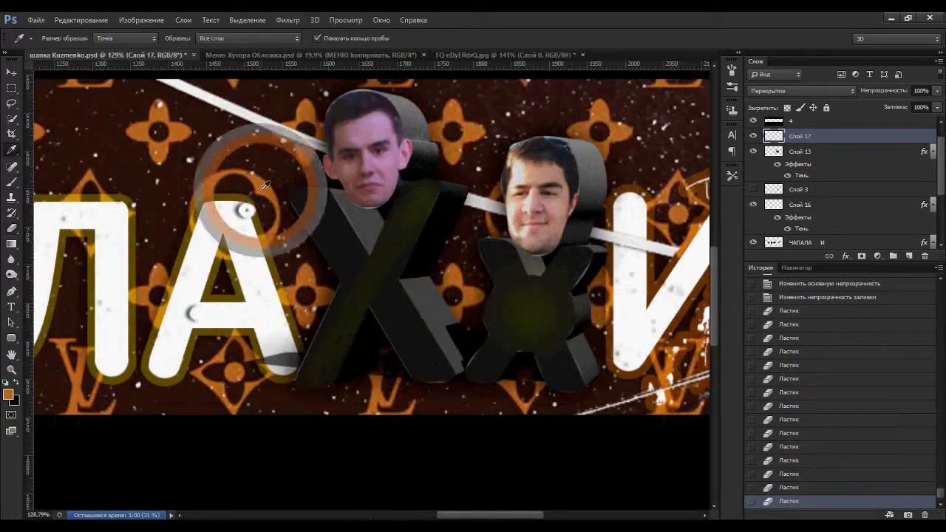
key(b)
click(531, 314)
click(11, 229)
click(531, 314)
scroll(531, 313, down, 3)
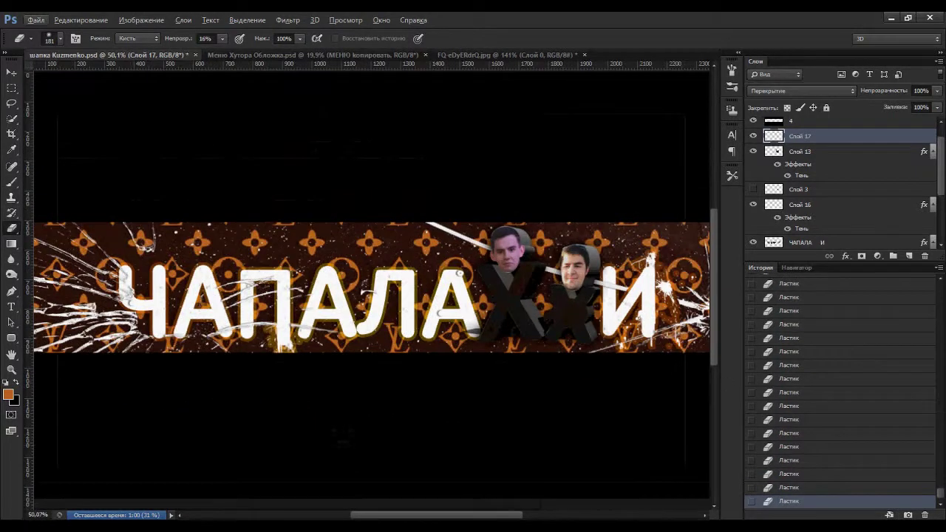
scroll(370, 289, down, 1)
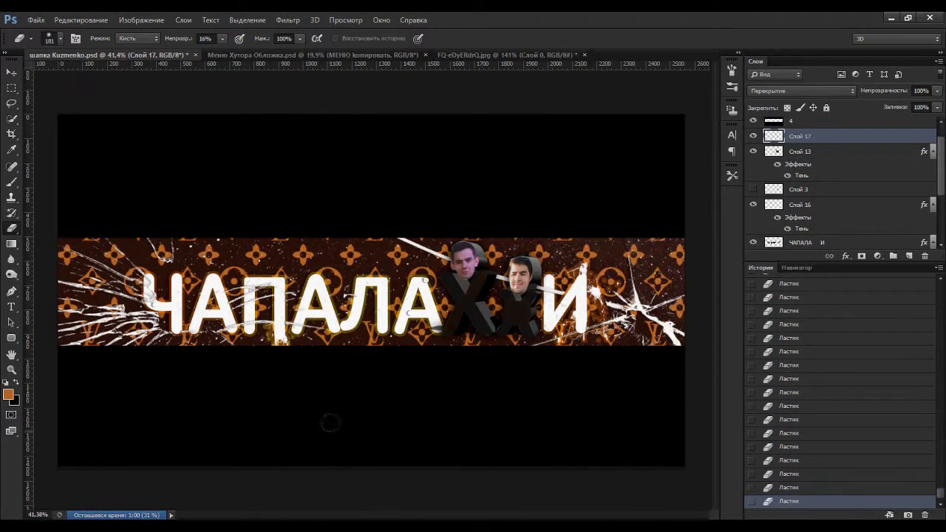
scroll(823, 230, down, 3)
- Add a new layer above the pattern and fill it with black
click(909, 256)
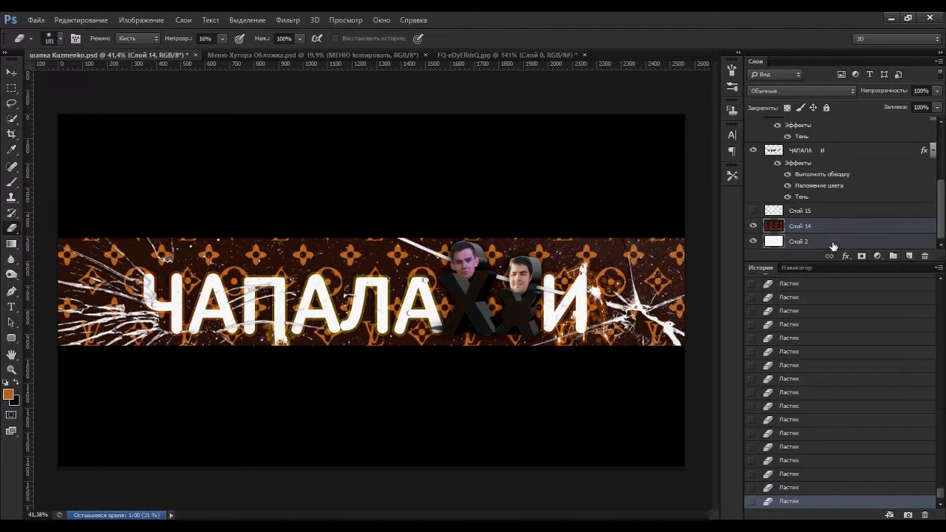
key(d)
key(shift+F5)
key(Return)
- Erase the black fill's centre with a 2840 px soft eraser to reveal the pattern
drag(264, 313, 414, 314)
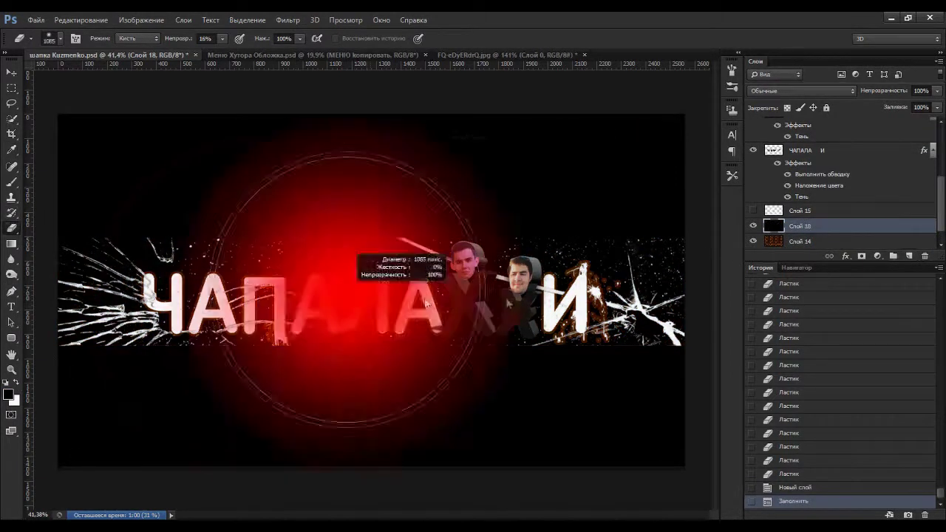
scroll(843, 215, down, 1)
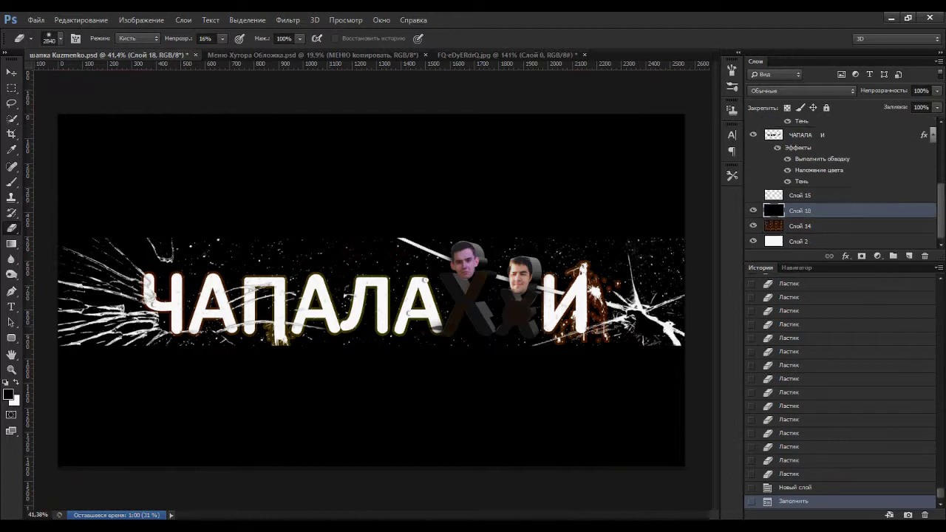
click(806, 433)
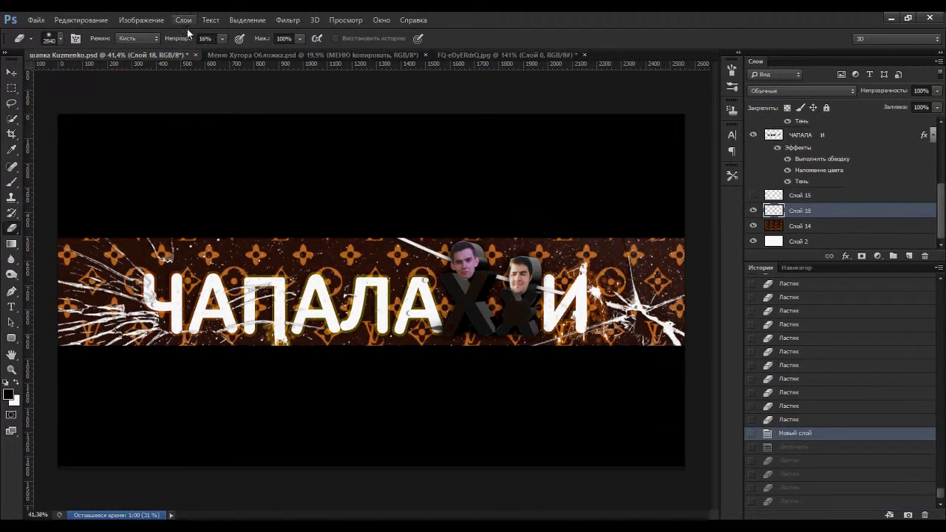
click(822, 447)
click(355, 292)
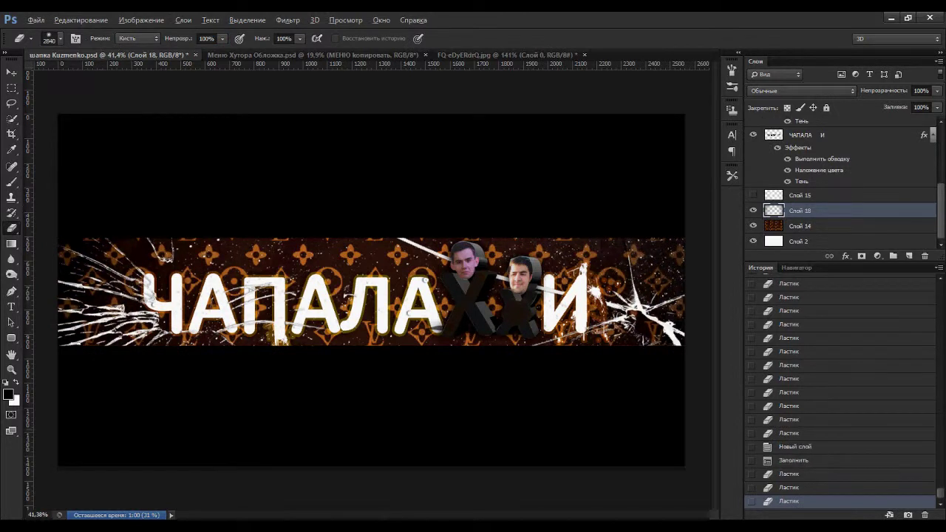
scroll(343, 296, down, 1)
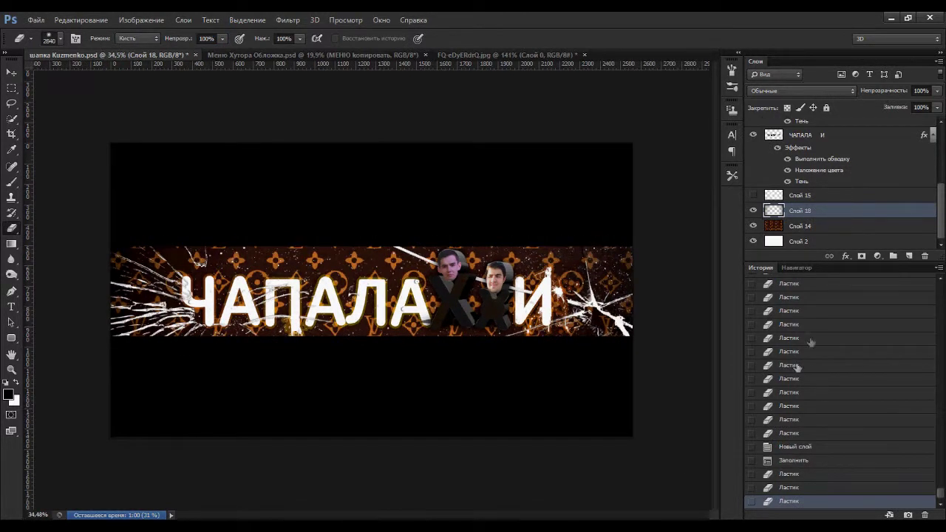
scroll(695, 443, up, 1)
scroll(695, 444, up, 2)
- Add an empty Слой 19 above the lettering and zoom in on the X letters
click(909, 256)
drag(799, 210, 799, 132)
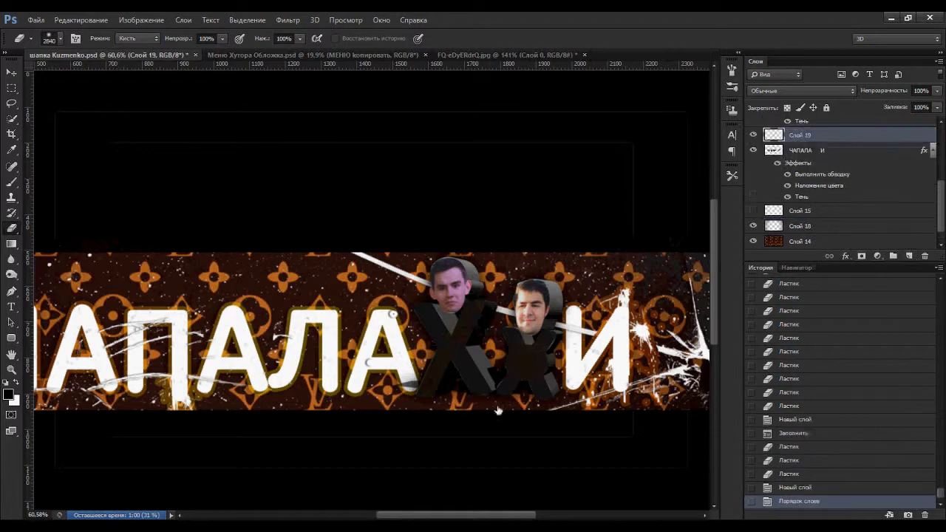
scroll(471, 296, up, 6)
- Select the left 3D X on Слой 13 with Quick Selection, trimming stray areas
right_click(11, 182)
click(74, 185)
click(11, 118)
click(397, 196)
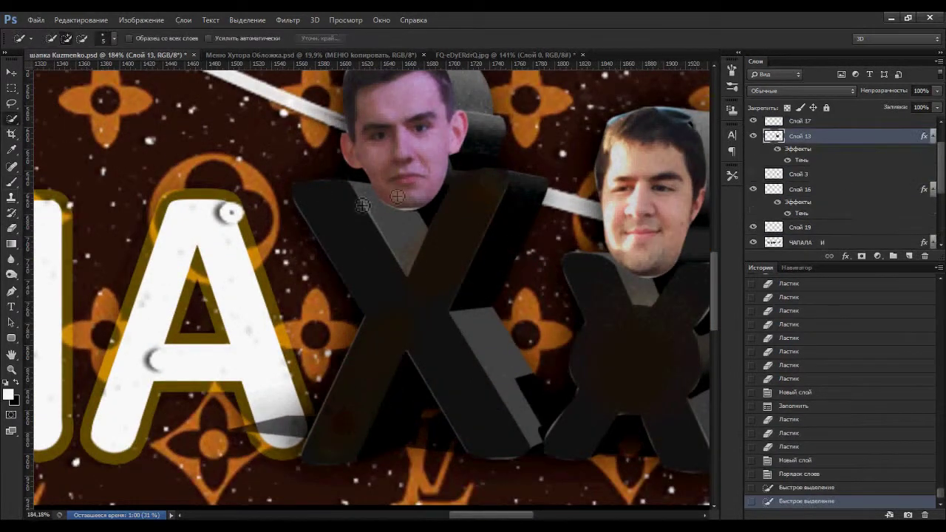
mouse_move(330, 201)
mouse_down()
mouse_move(490, 185)
mouse_move(492, 226)
mouse_move(354, 444)
mouse_move(458, 414)
mouse_move(399, 370)
mouse_move(408, 260)
mouse_move(391, 200)
mouse_move(438, 194)
mouse_up()
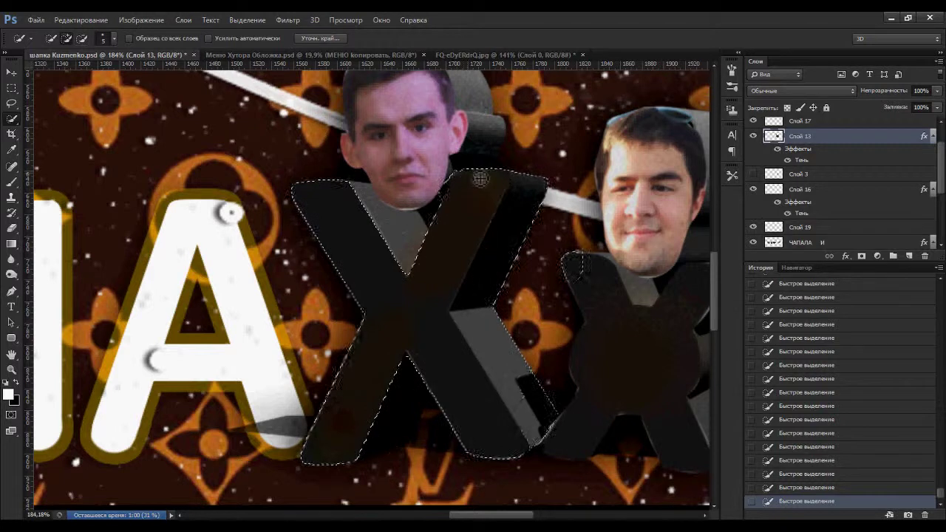
alt+click(577, 268)
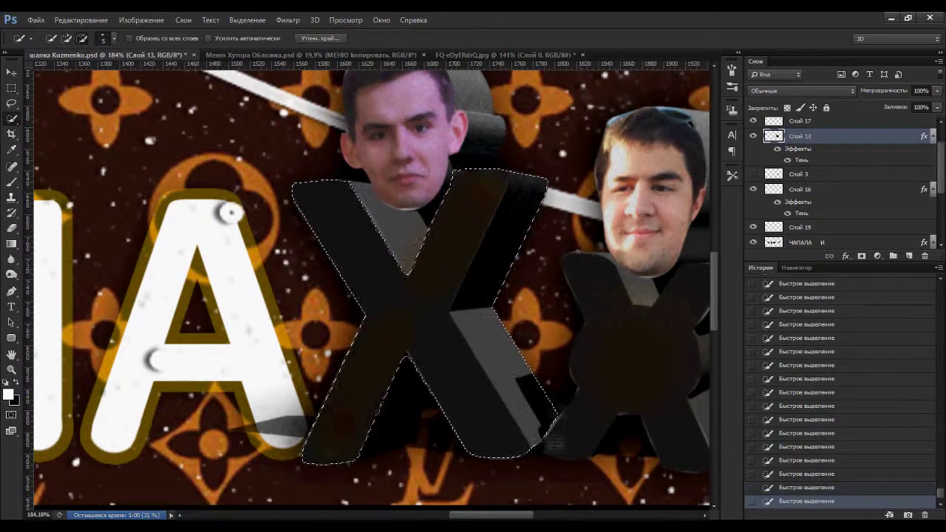
drag(560, 424, 526, 398)
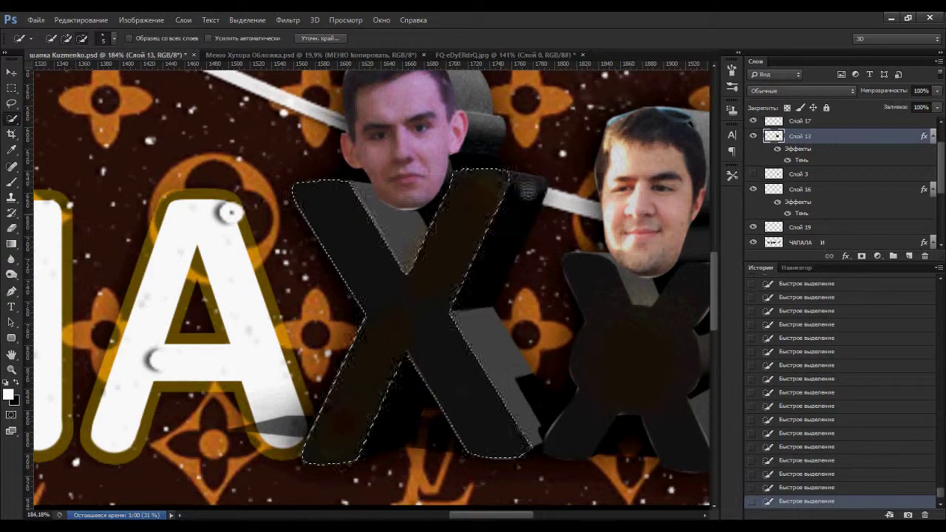
- Fill the X selection with white on new Слой 20 and try blend modes like Экран
click(907, 255)
key(alt+BackSpace)
key(ctrl+d)
key(ctrl+0)
click(834, 91)
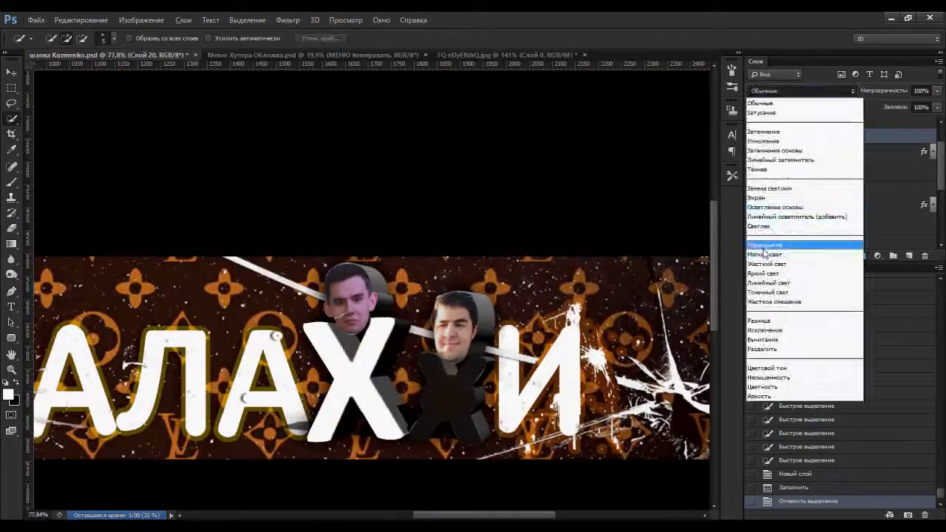
scroll(834, 91, down, 6)
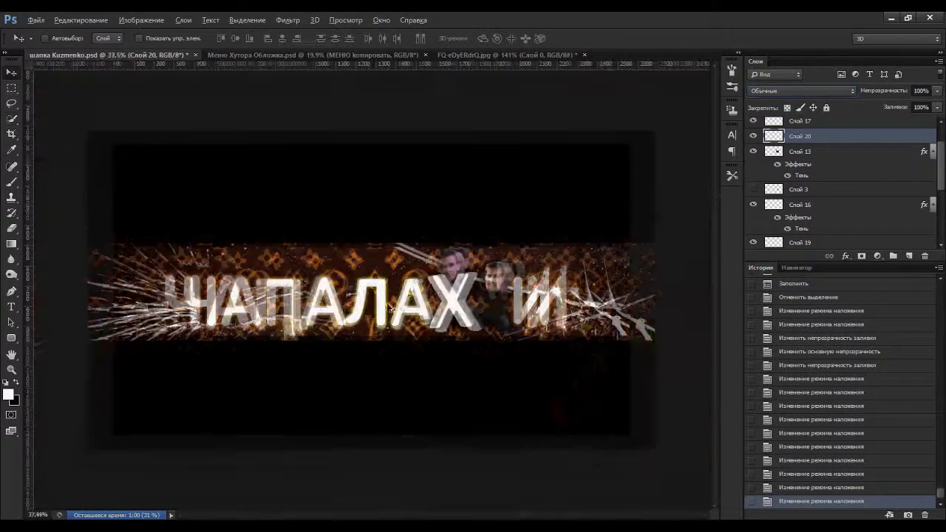
scroll(390, 306, up, 3)
scroll(390, 307, up, 2)
- Change Слой 20's blend mode and toggle layer visibility to compare
click(751, 90)
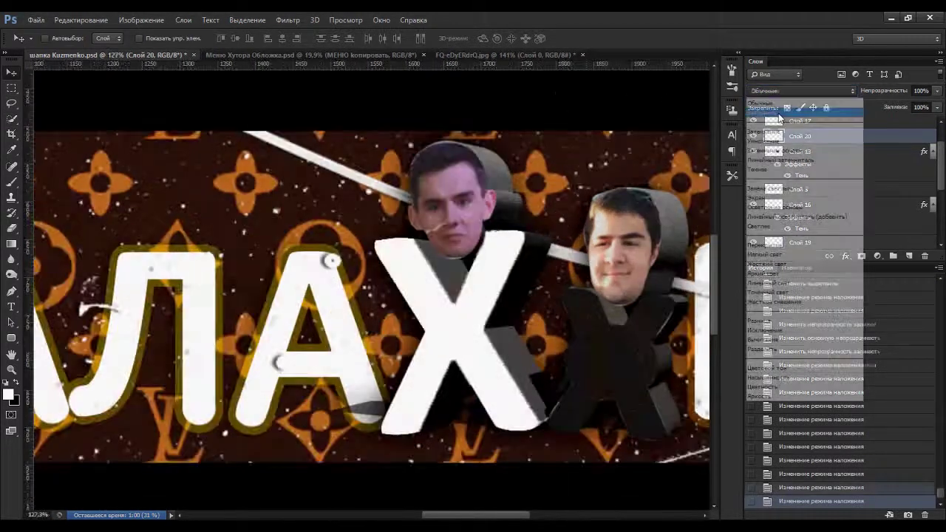
scroll(751, 90, up, 8)
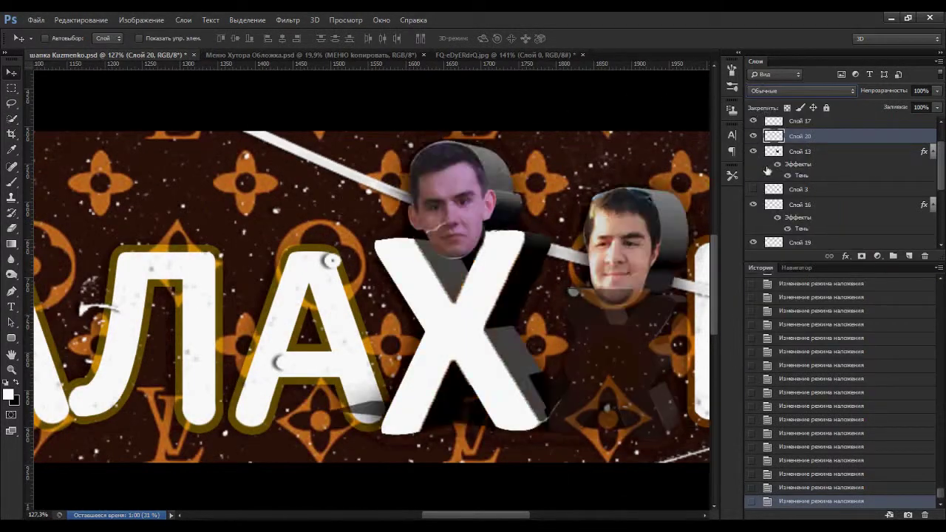
scroll(758, 153, up, 2)
click(754, 152)
click(754, 166)
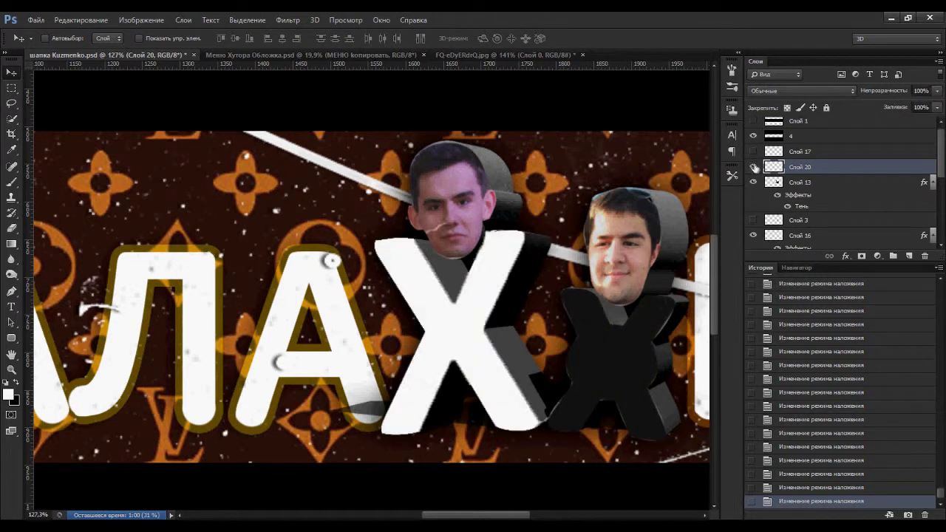
- Erase parts of the white X with an enlarged eraser to reveal grey 3D shading
click(11, 227)
click(66, 224)
right_click(463, 294)
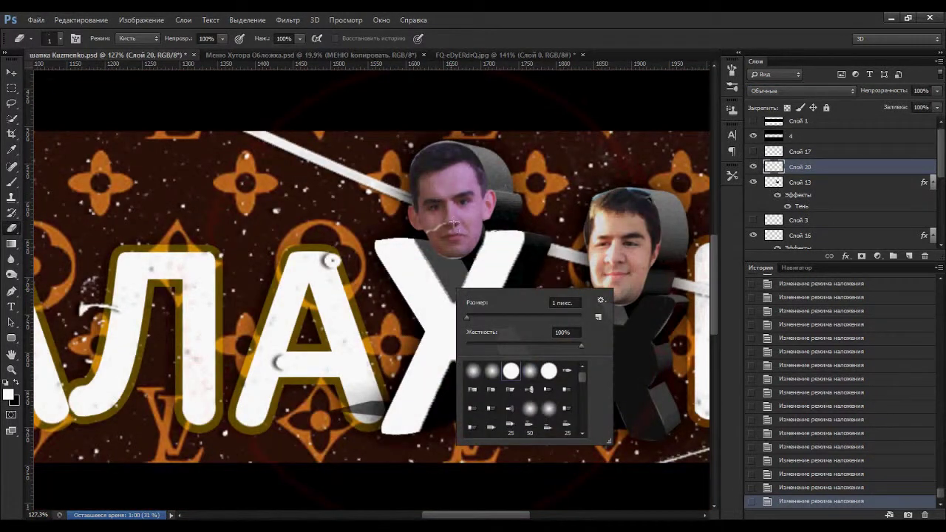
key(Escape)
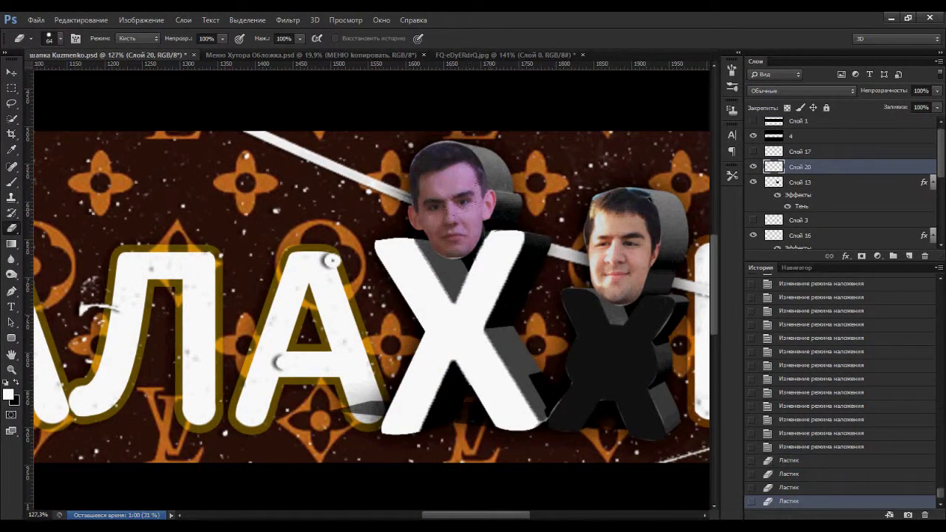
drag(414, 281, 458, 414)
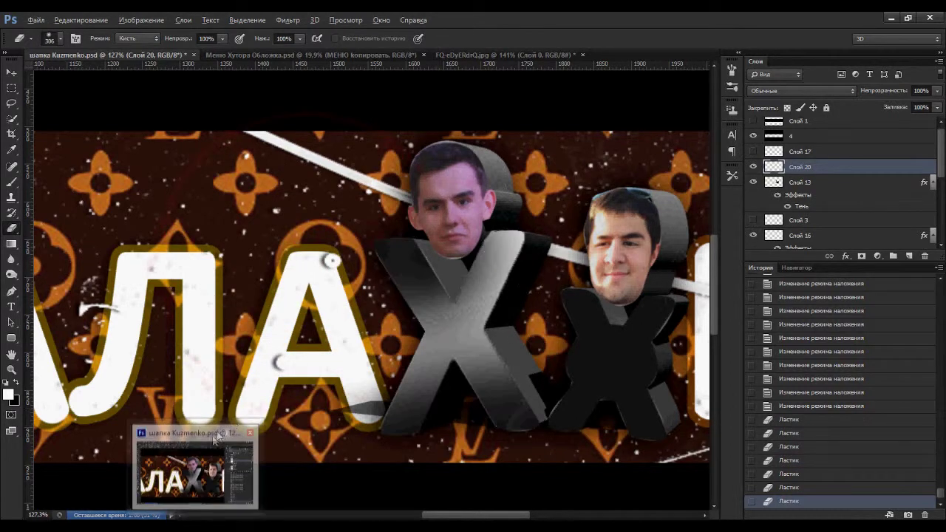
alt+scroll(369, 296, down, 5)
alt+scroll(503, 288, up, 4)
click(778, 185)
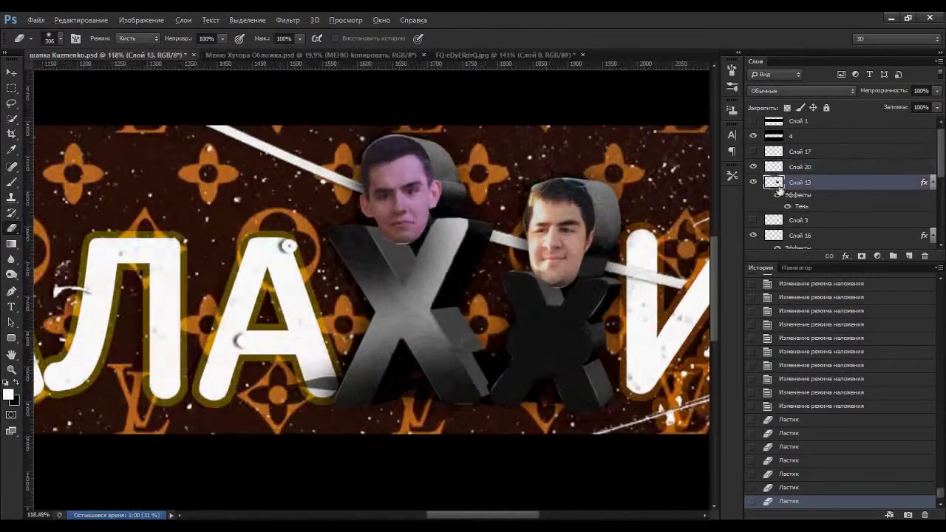
alt+scroll(555, 338, up, 3)
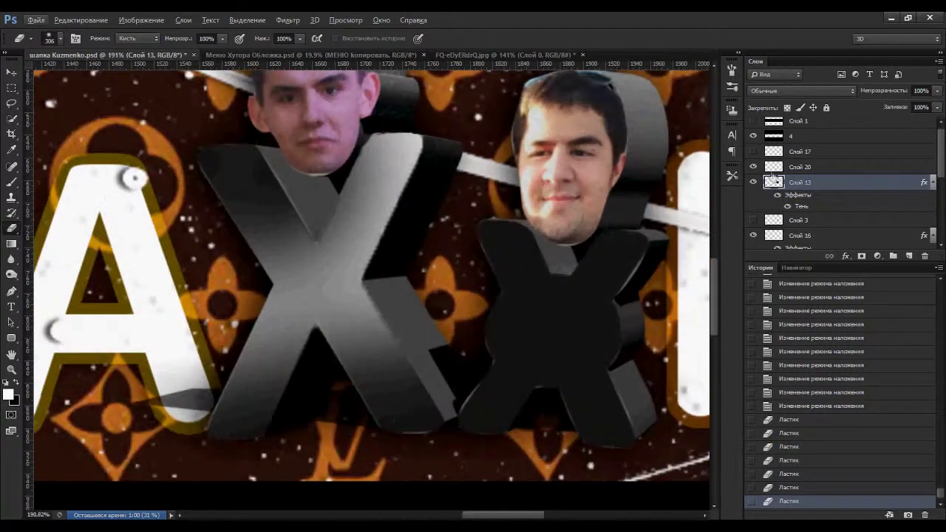
- Select the dark right x with the Quick Selection tool
key(w)
drag(547, 310, 569, 370)
drag(591, 325, 584, 346)
mouse_move(592, 429)
mouse_down()
mouse_move(636, 415)
mouse_move(634, 244)
mouse_up()
click(562, 259)
mouse_move(633, 293)
mouse_down()
mouse_move(627, 249)
mouse_move(639, 272)
mouse_up()
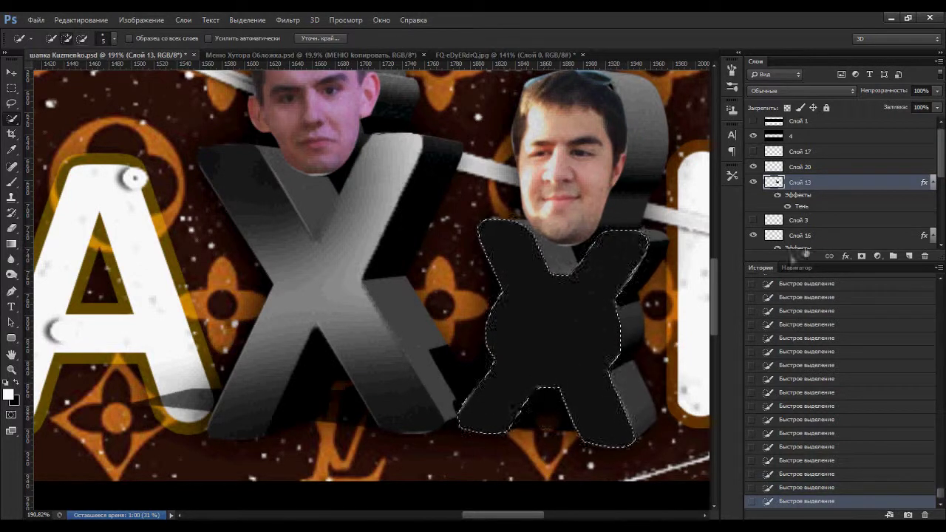
- Fill the x selection with white on a new layer, then deselect
key(ctrl+shift+alt+n)
key(shift+F5)
key(Return)
key(ctrl+d)
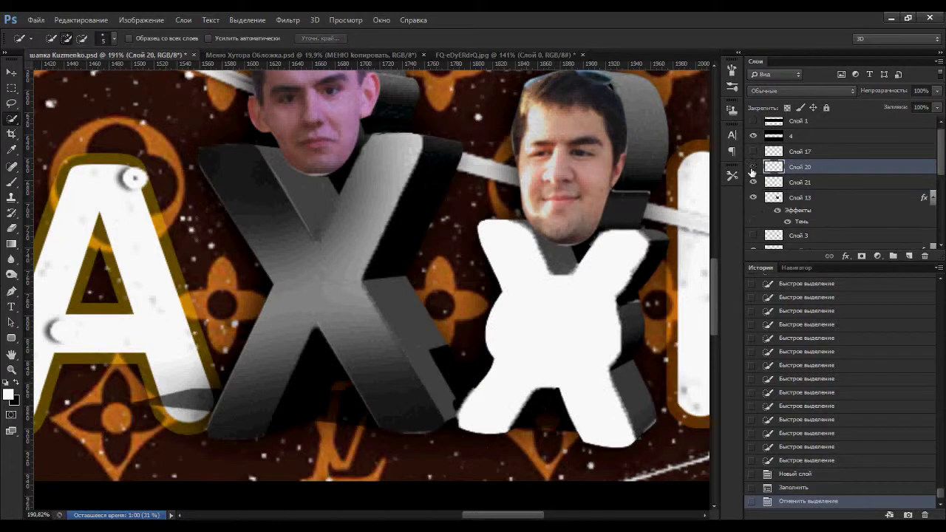